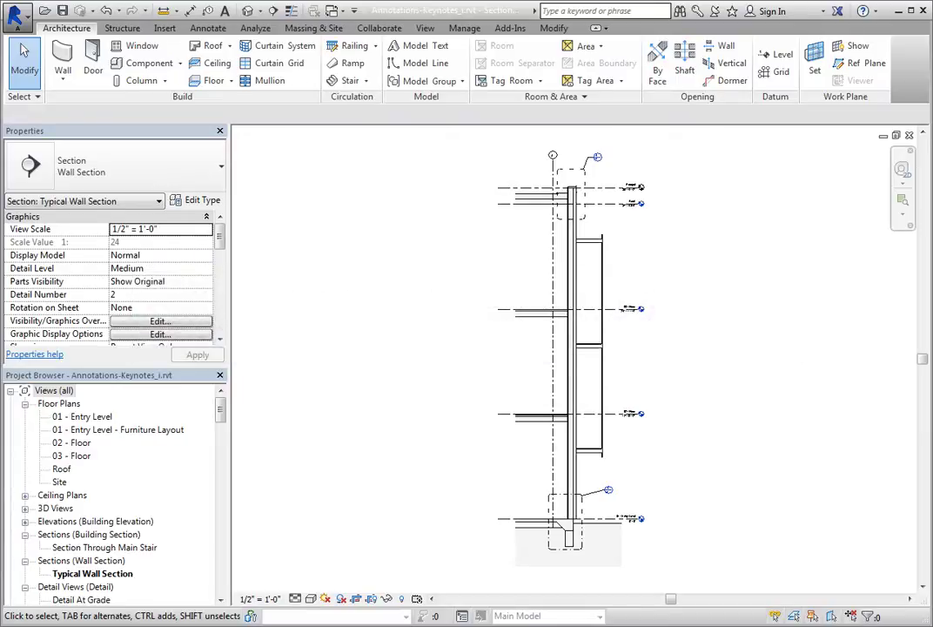
Open the keynoting settings and set the keynote table's file path type to Relative.
click(209, 27)
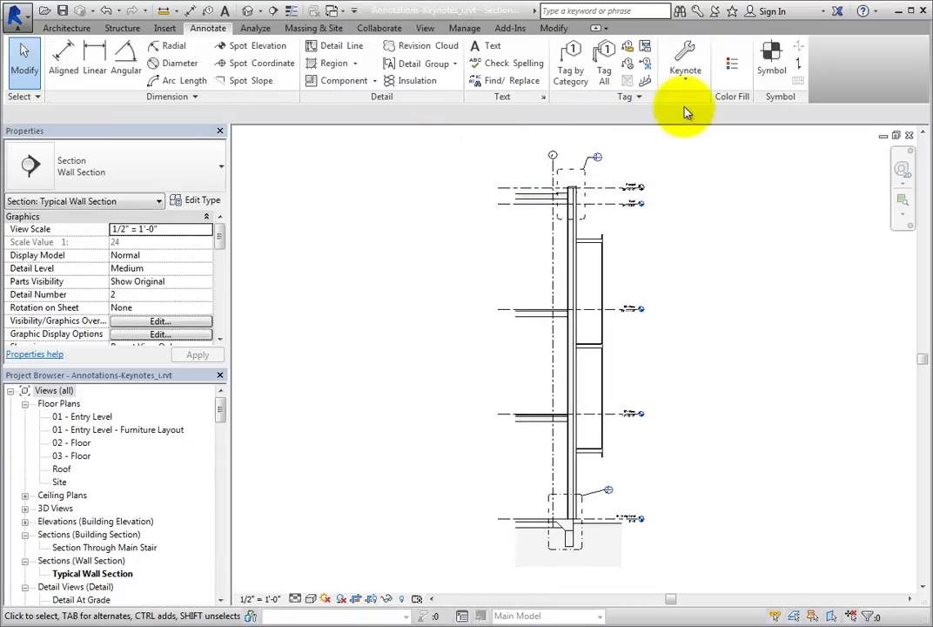
click(693, 84)
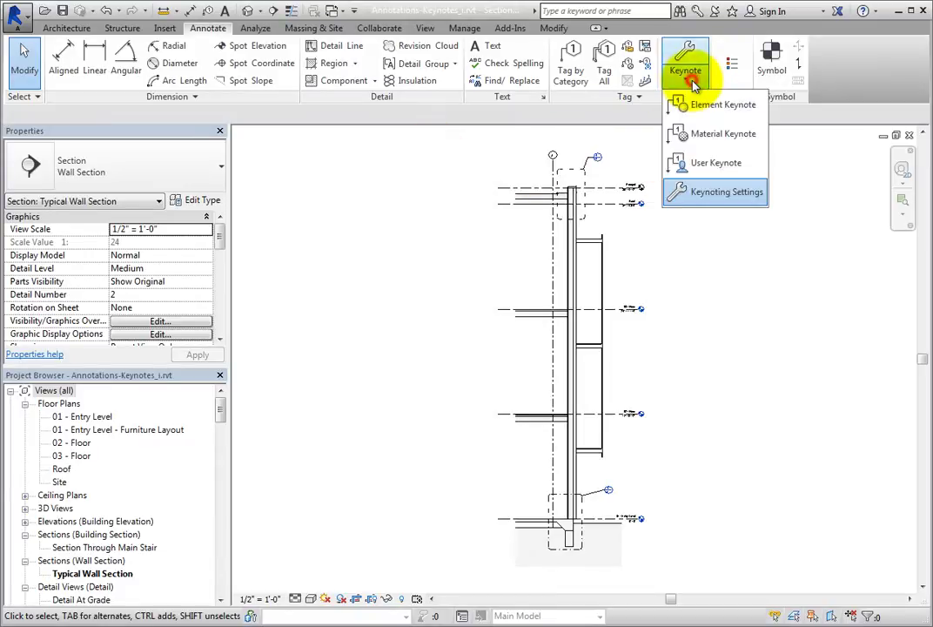
click(728, 193)
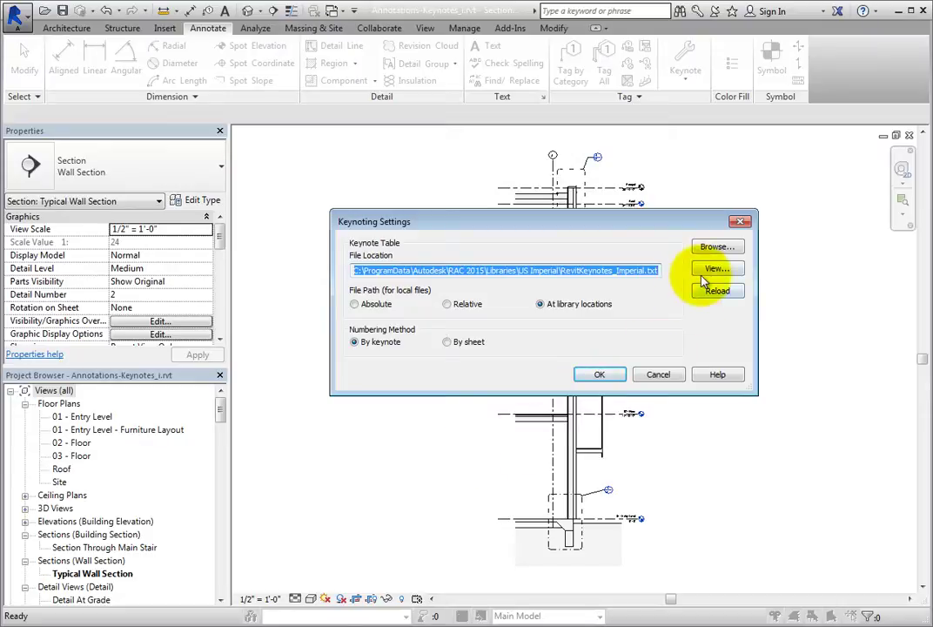
click(446, 303)
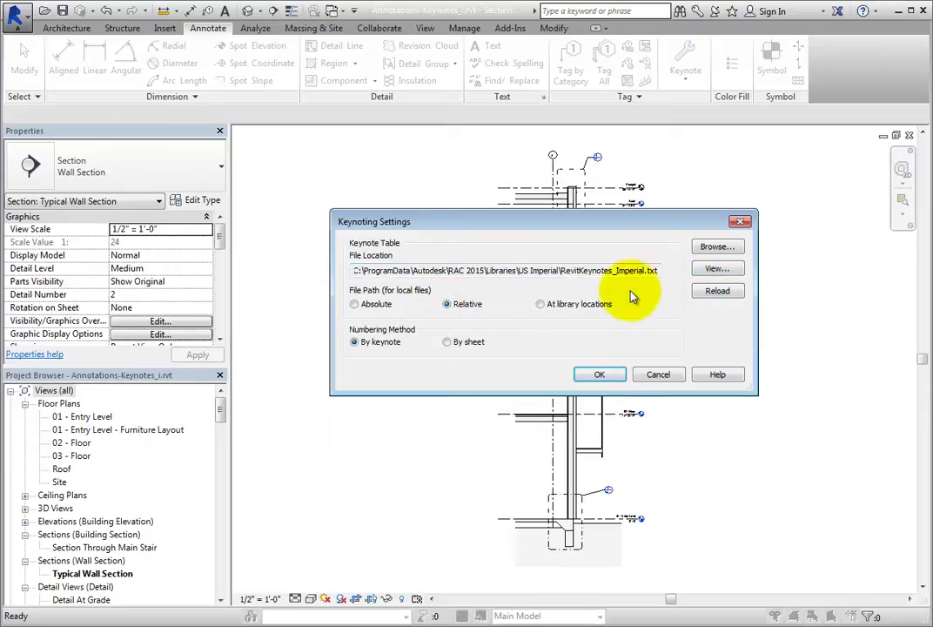
Load RevitKeynotes_Imperial.txt from folder 12 as the keynote table and accept the keynoting settings.
click(718, 252)
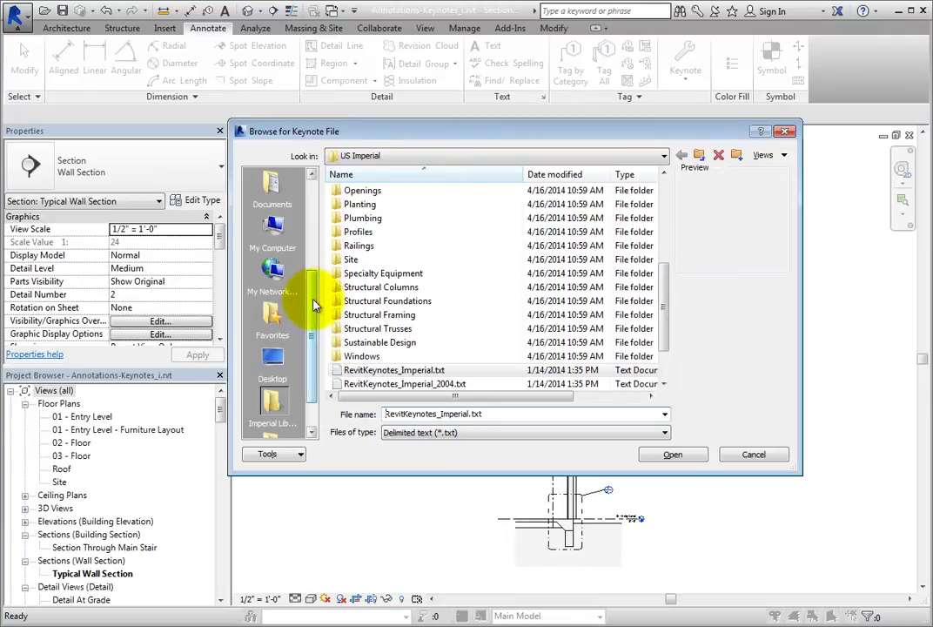
drag(312, 301, 311, 209)
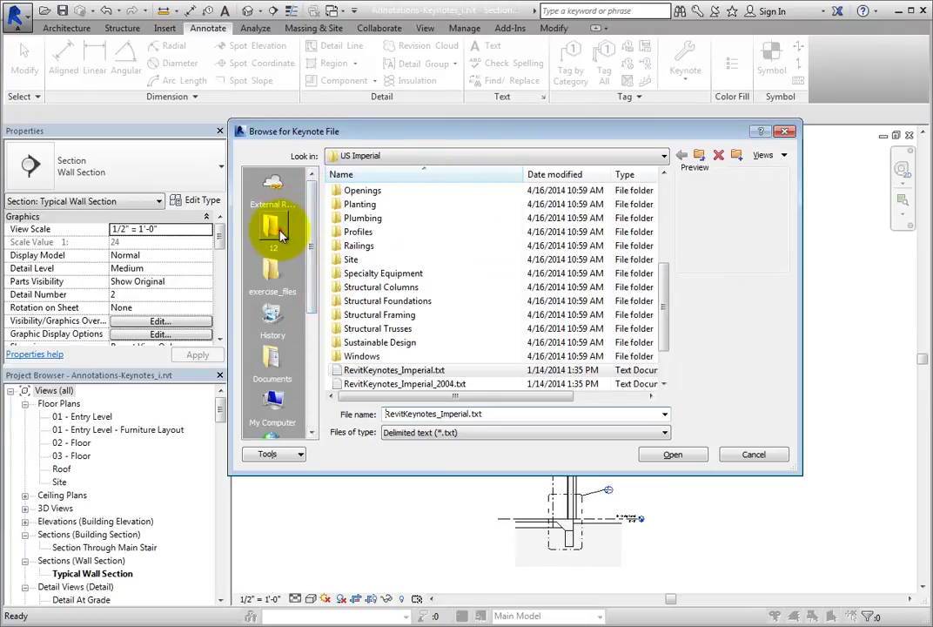
click(275, 228)
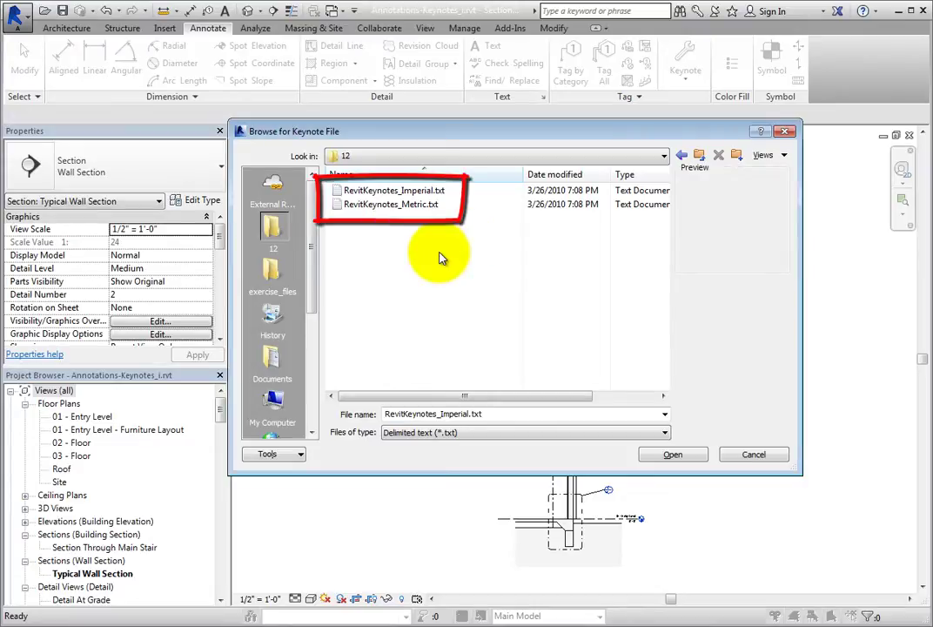
click(674, 455)
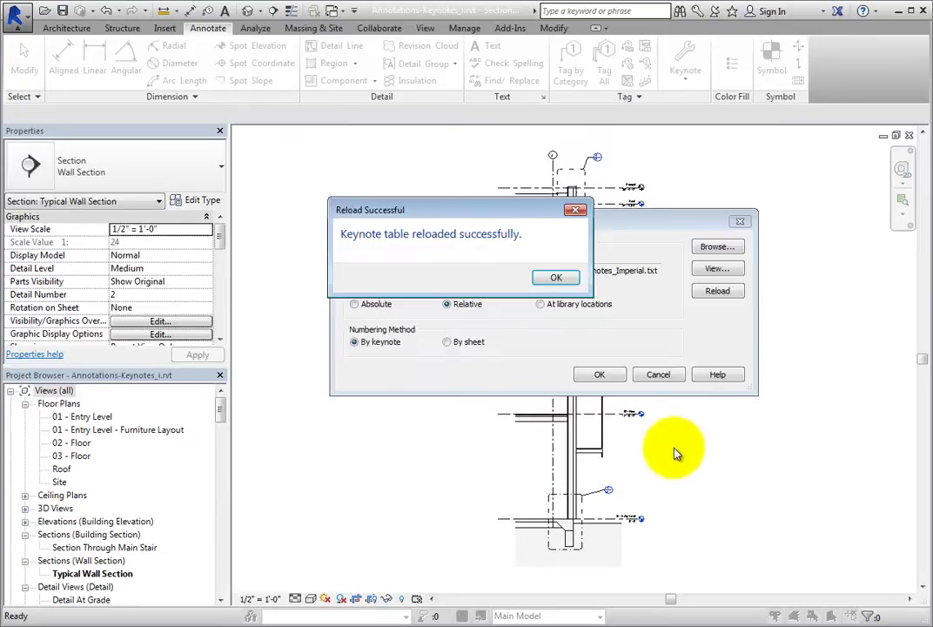
click(551, 280)
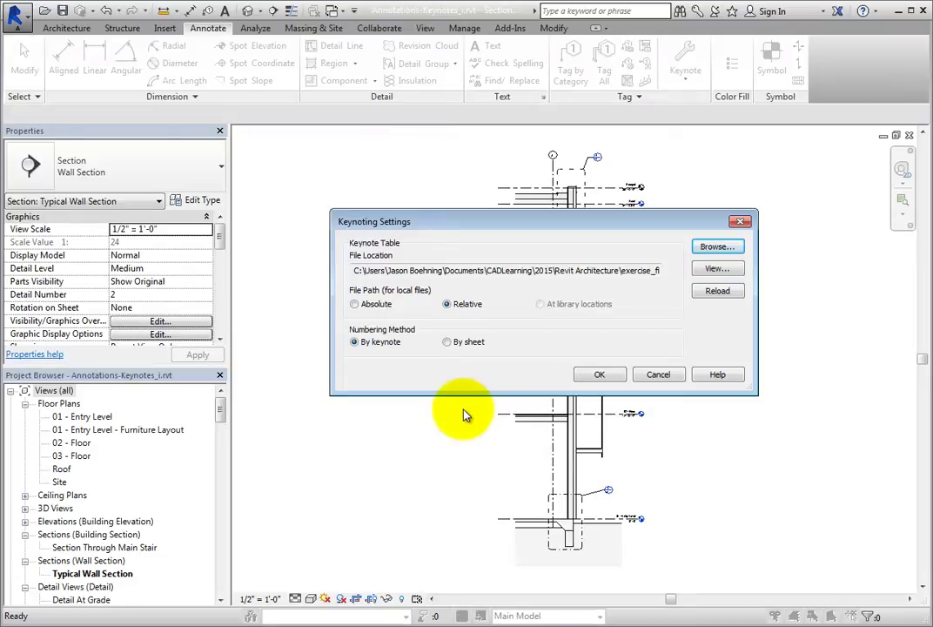
click(599, 375)
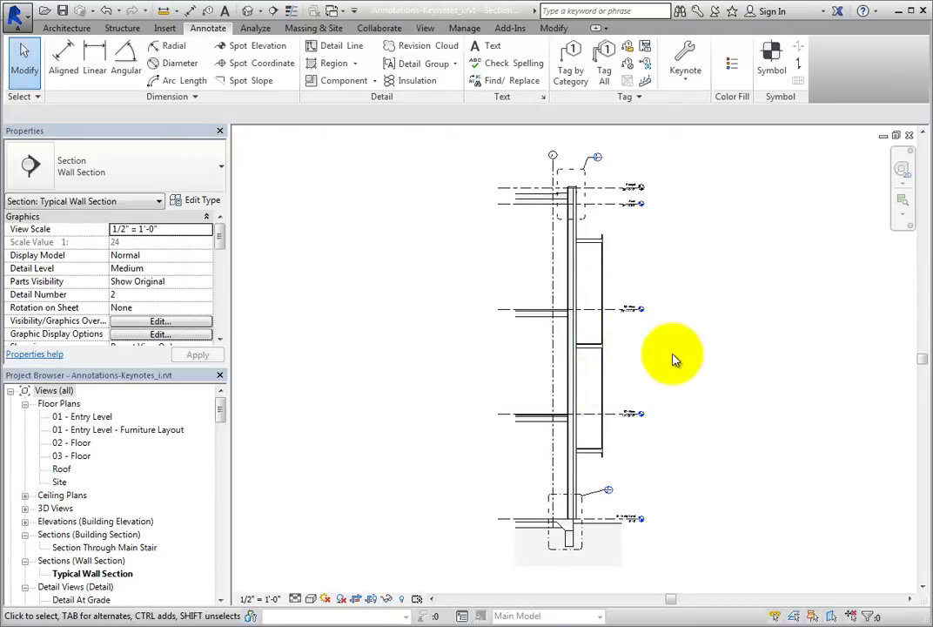
Examine the Keynote parameter in the roof's type properties and its list of available keynotes without assigning one.
scroll(555, 170, up, 5)
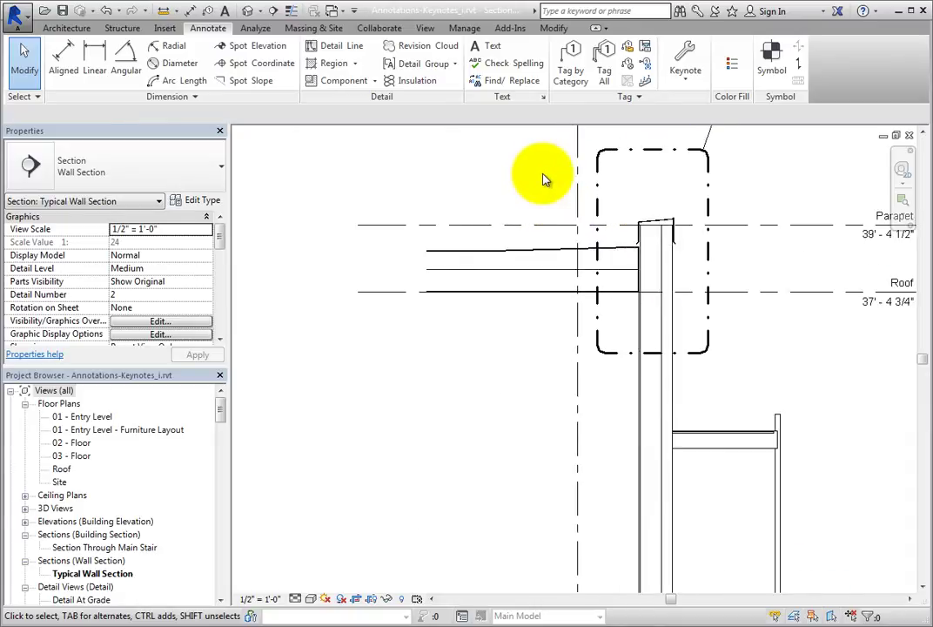
click(547, 255)
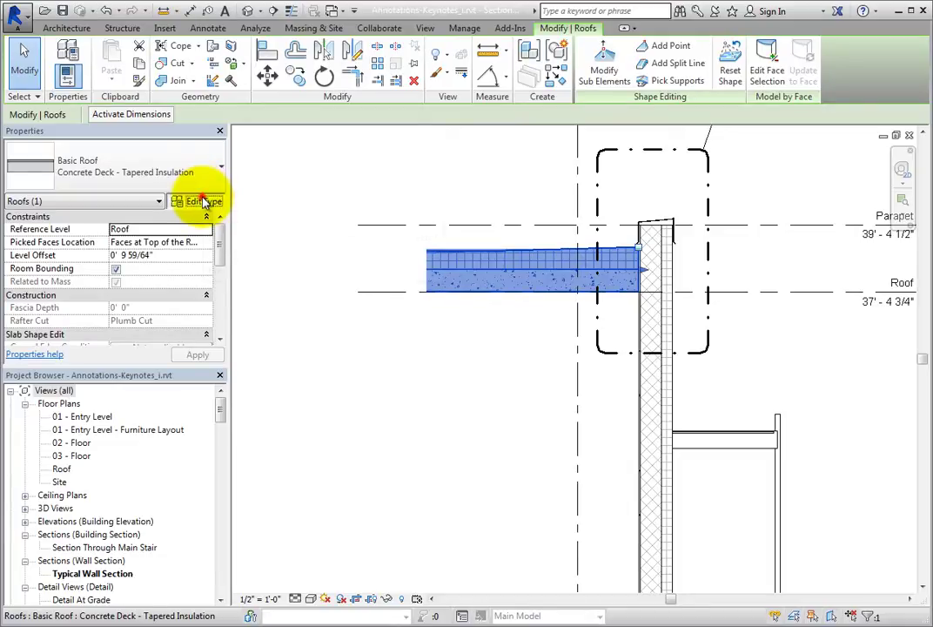
click(204, 201)
drag(605, 252, 604, 345)
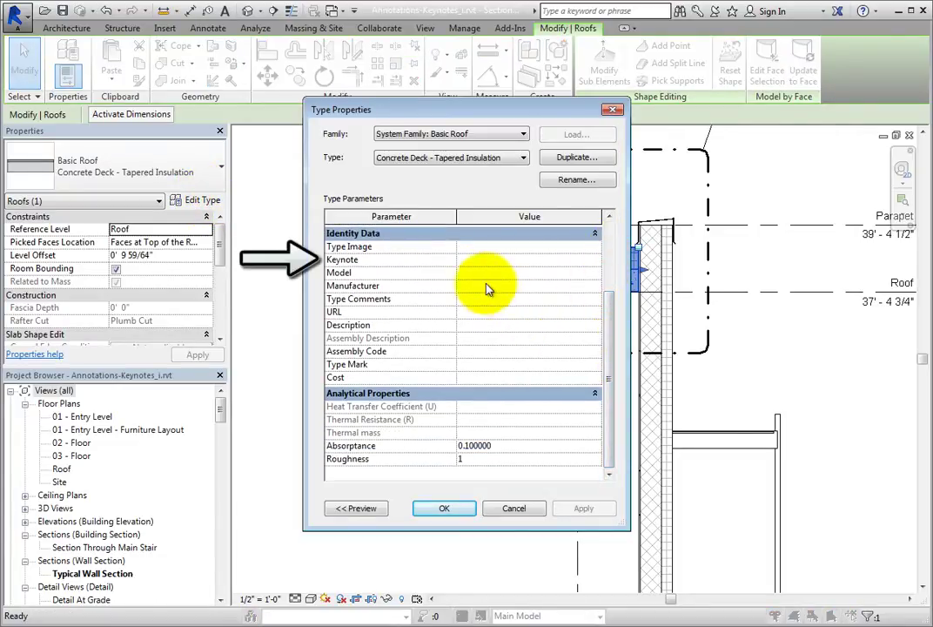
click(471, 261)
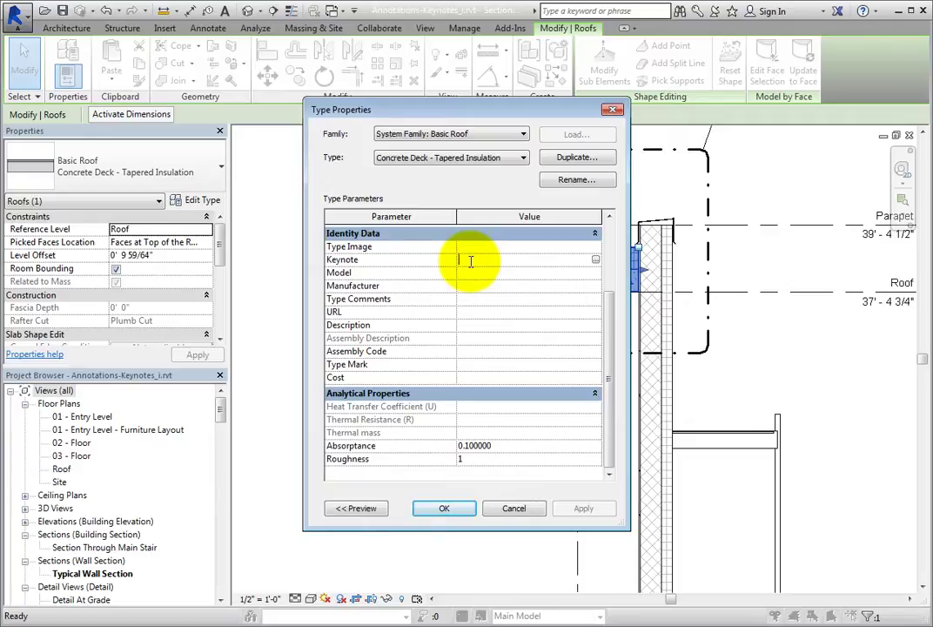
click(595, 259)
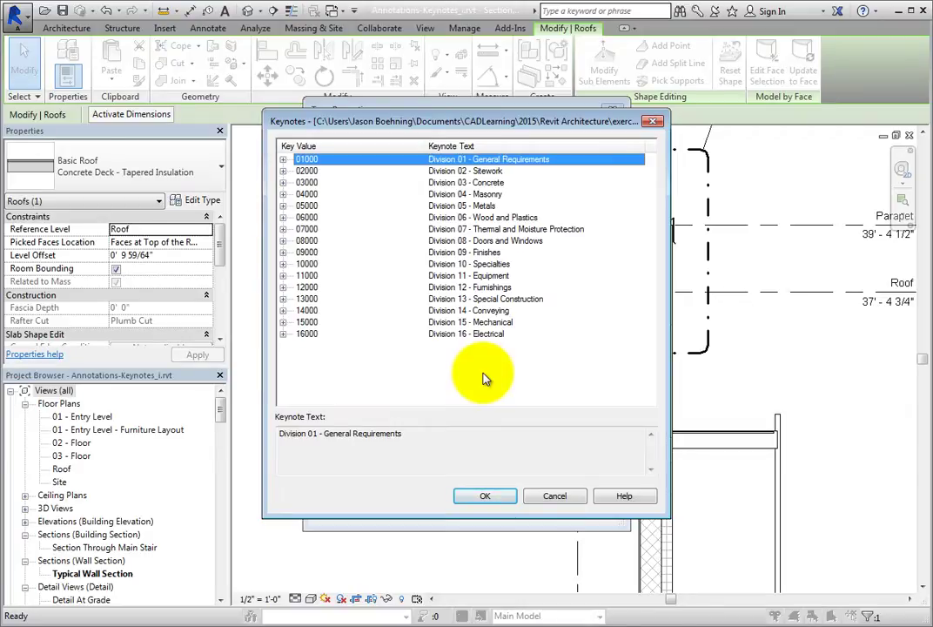
click(544, 495)
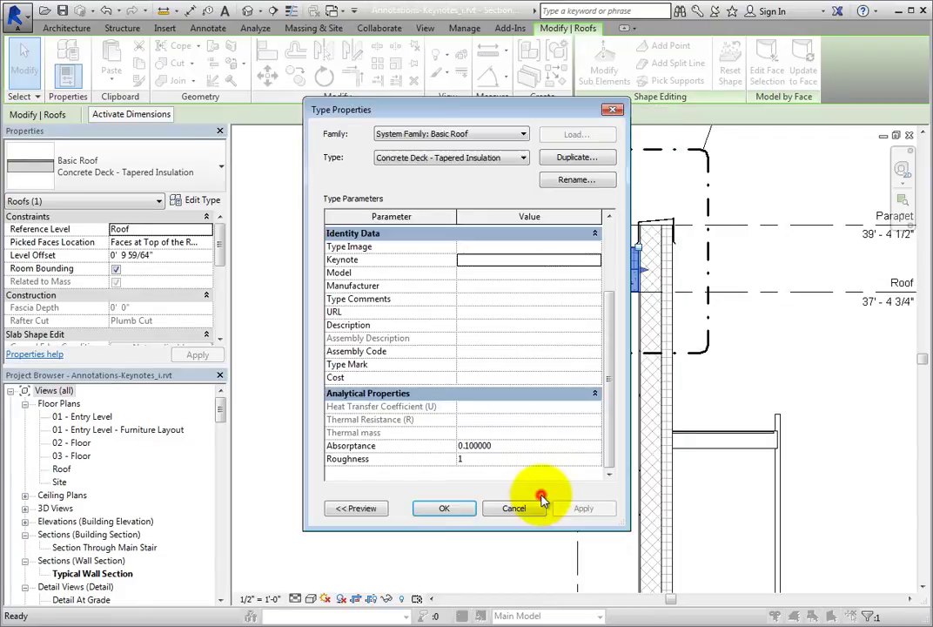
click(531, 509)
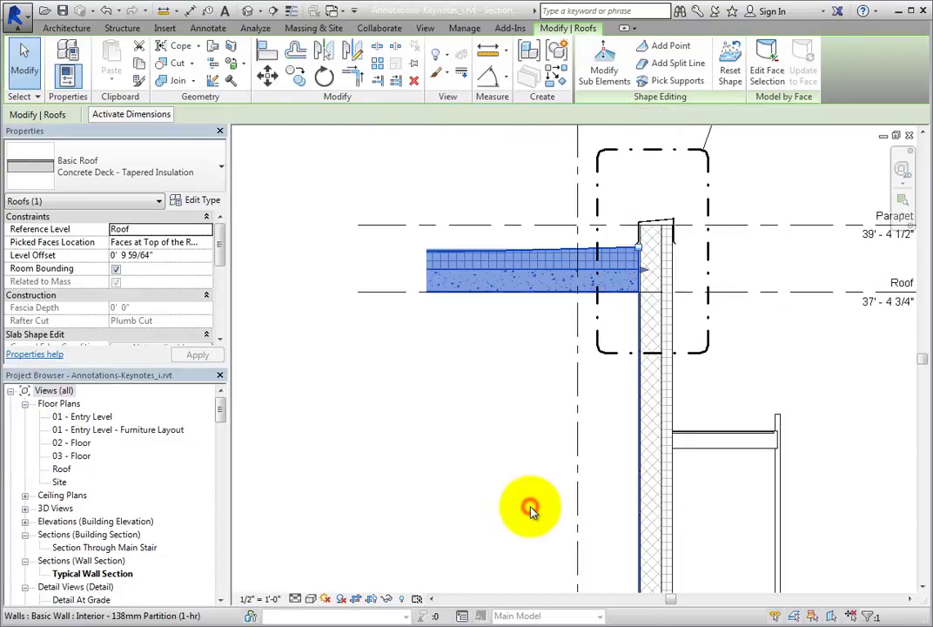
click(520, 369)
click(348, 431)
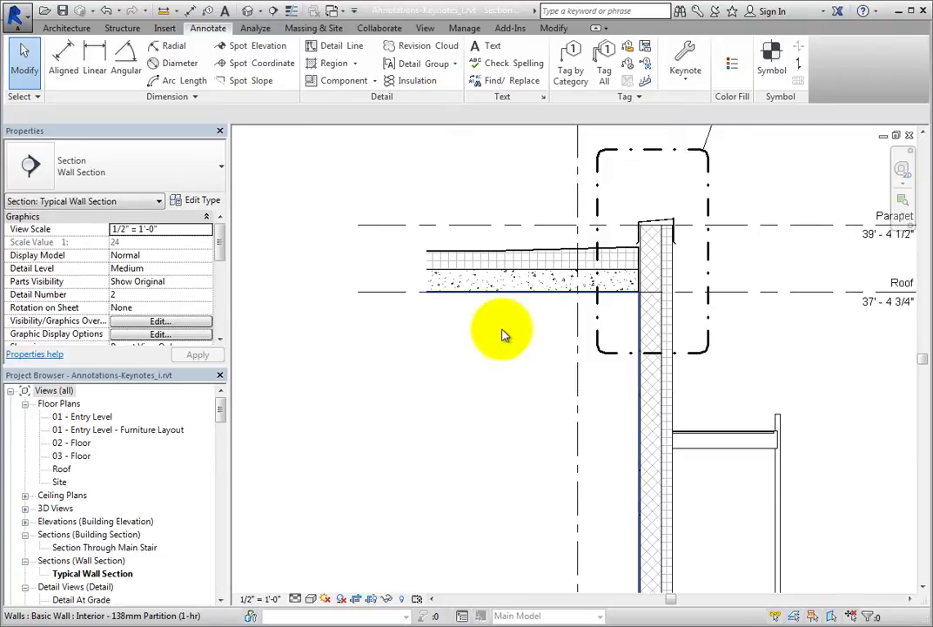
Start an element keynote with horizontal orientation, a free-end leader and the Keynote Number - Boxed tag type.
click(685, 80)
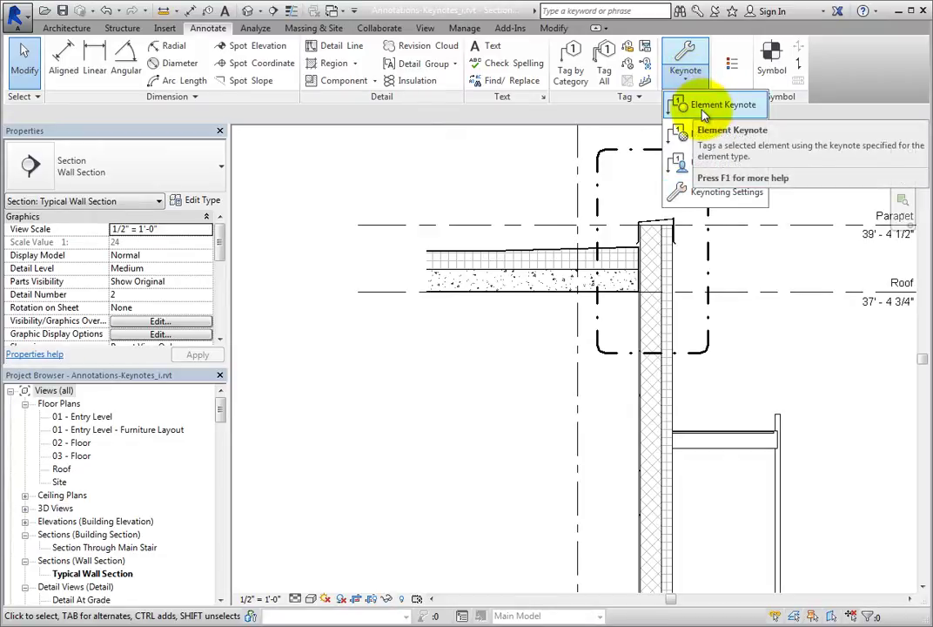
click(703, 111)
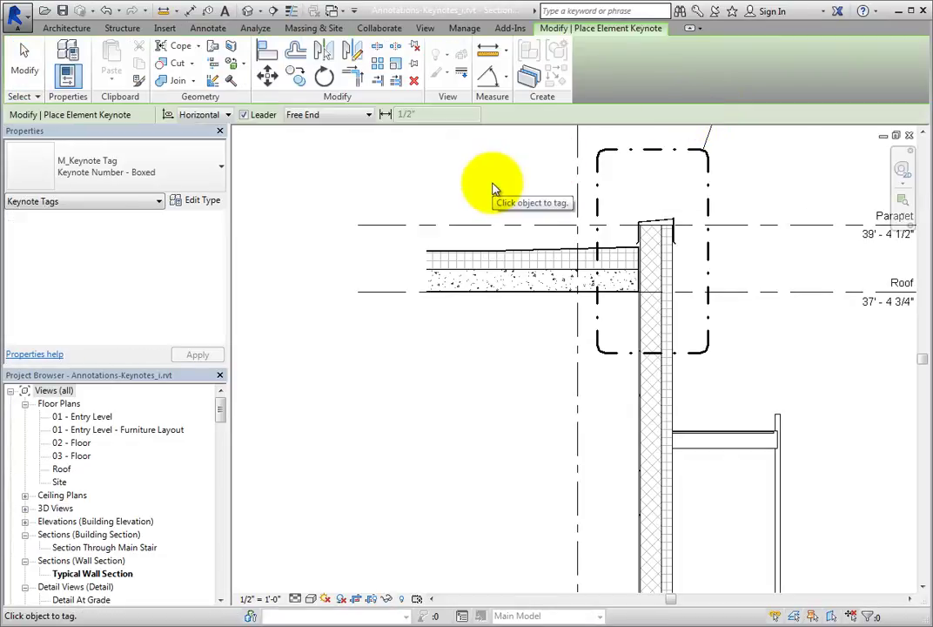
click(225, 116)
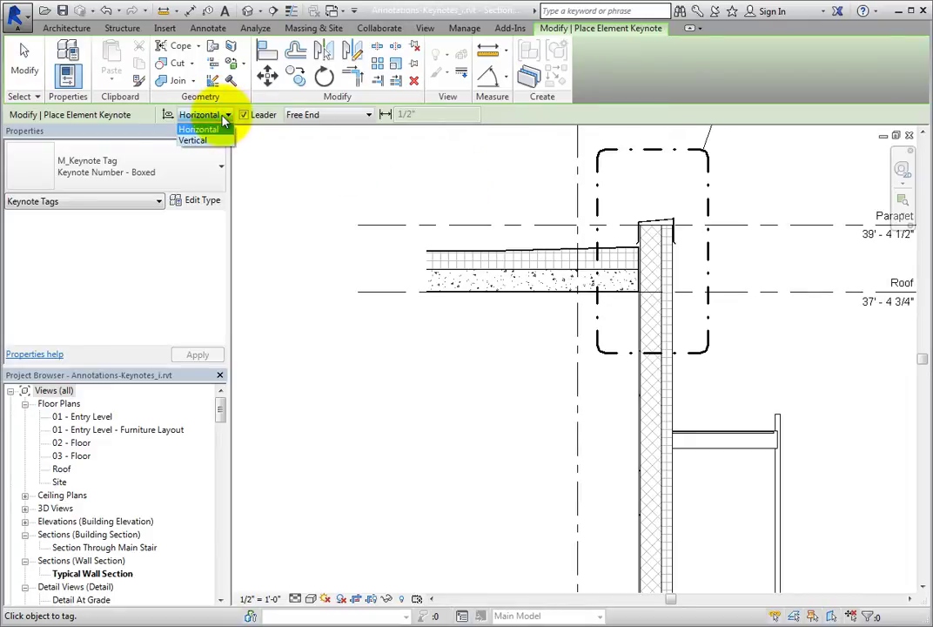
click(224, 118)
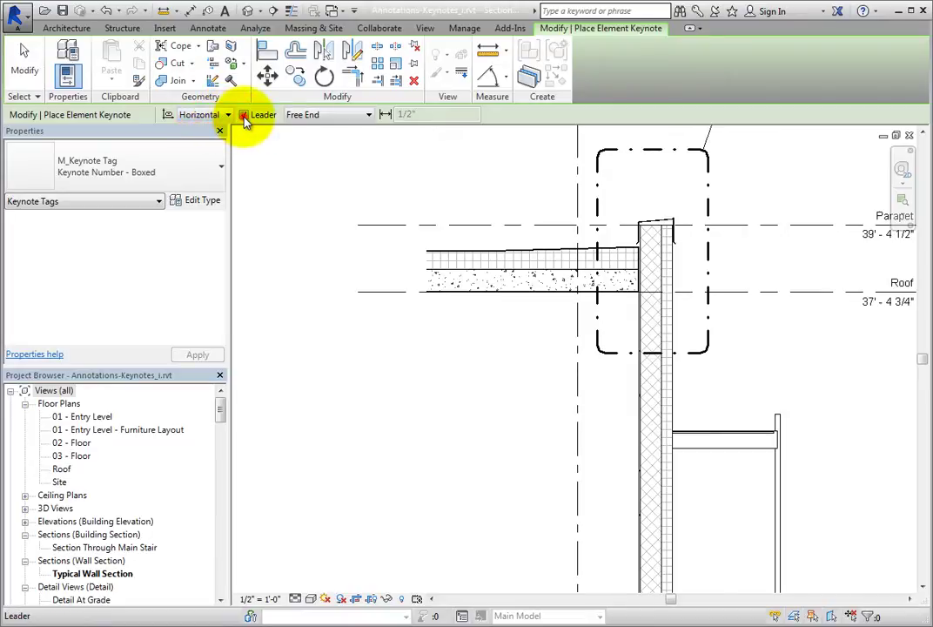
click(243, 116)
click(243, 115)
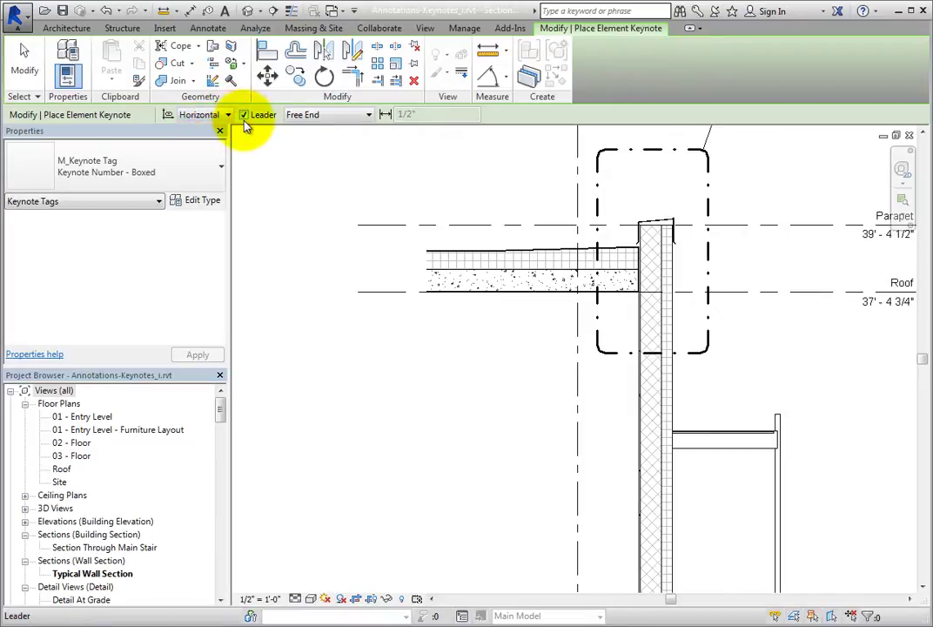
click(369, 114)
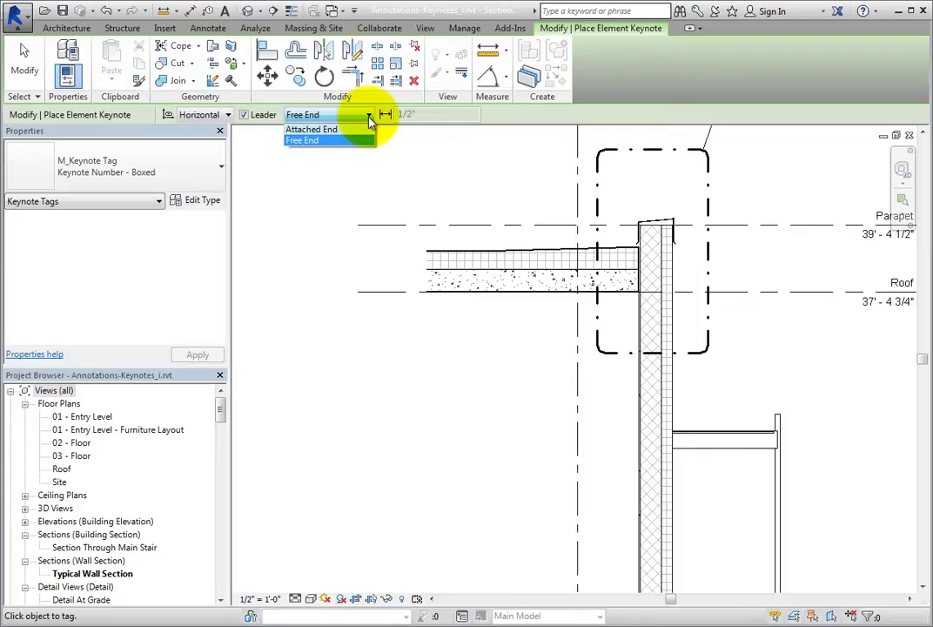
click(369, 116)
click(219, 172)
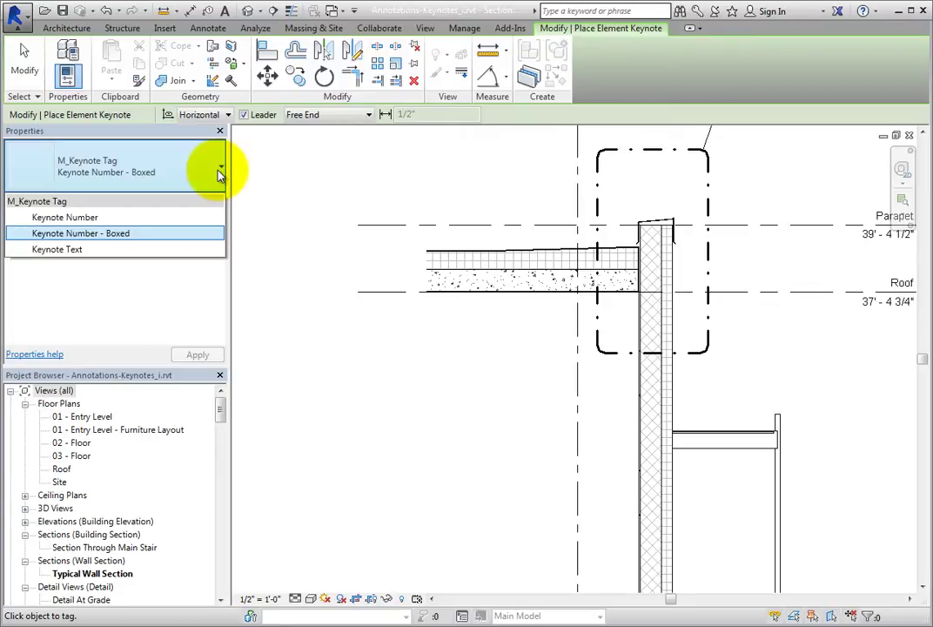
click(179, 232)
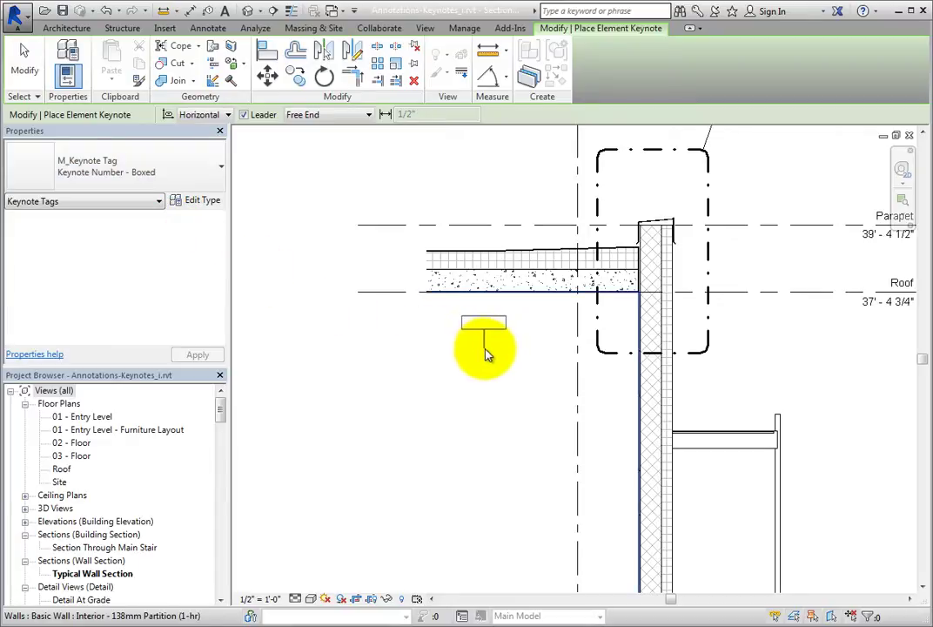
Place the keynote tag above the roof, with its leader starting on the roof's top surface and bending to the box.
click(541, 278)
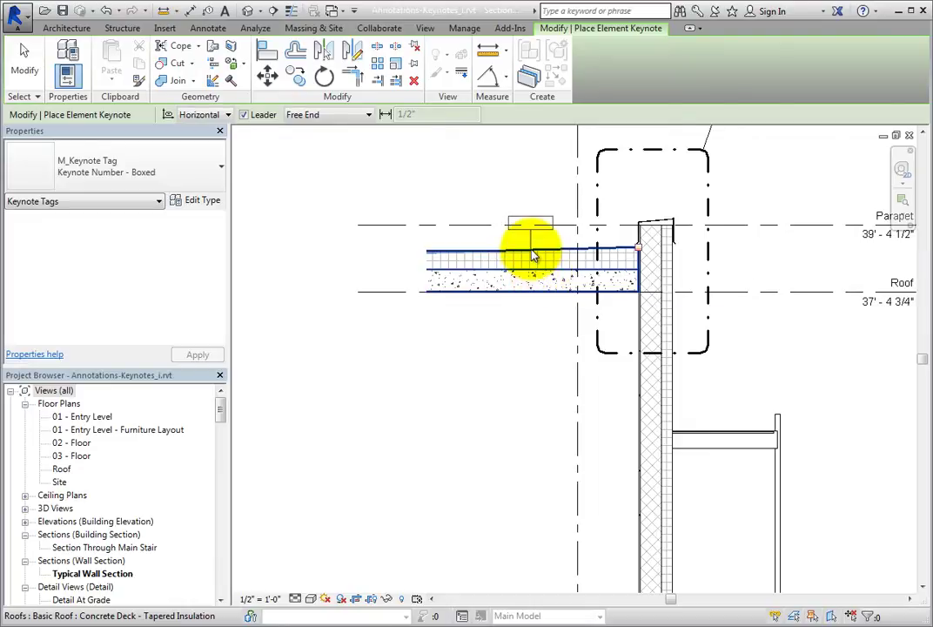
middle_drag(544, 260, 592, 365)
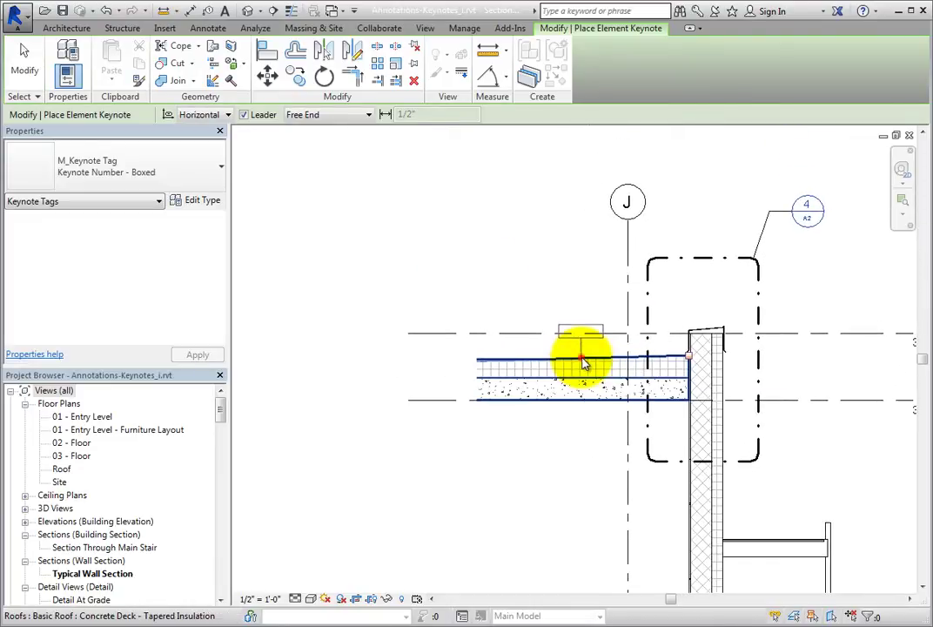
click(581, 357)
click(551, 288)
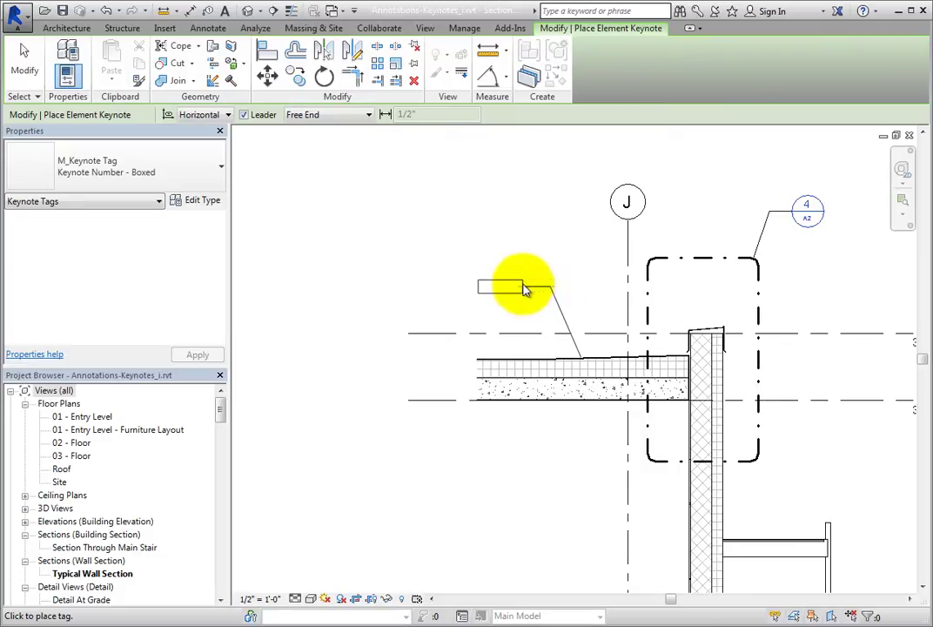
click(525, 289)
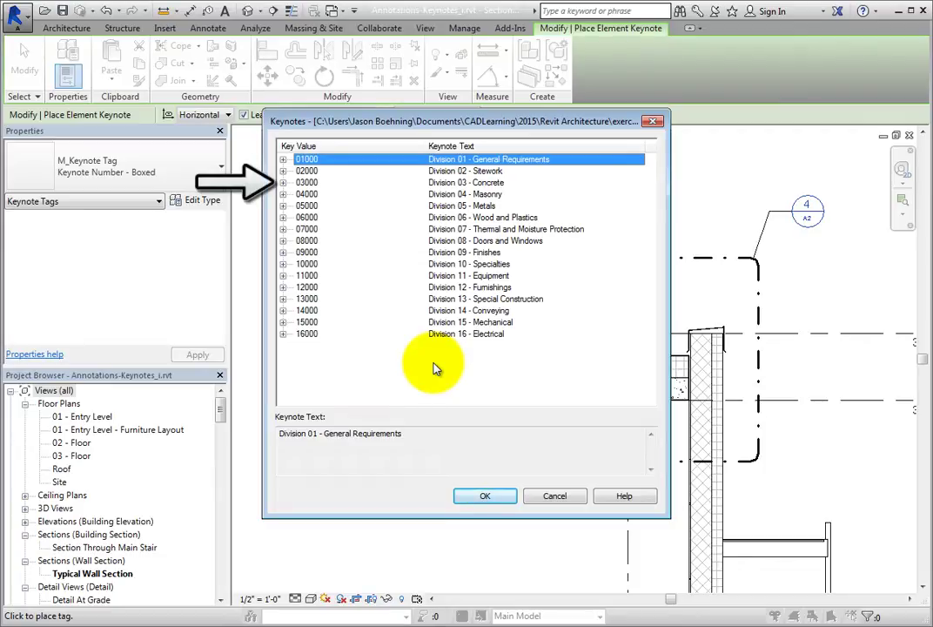
Assign keynote 03510 Cementitious Roof Deck, from 03500 in Division 03 - Concrete, to the roof tag.
click(282, 183)
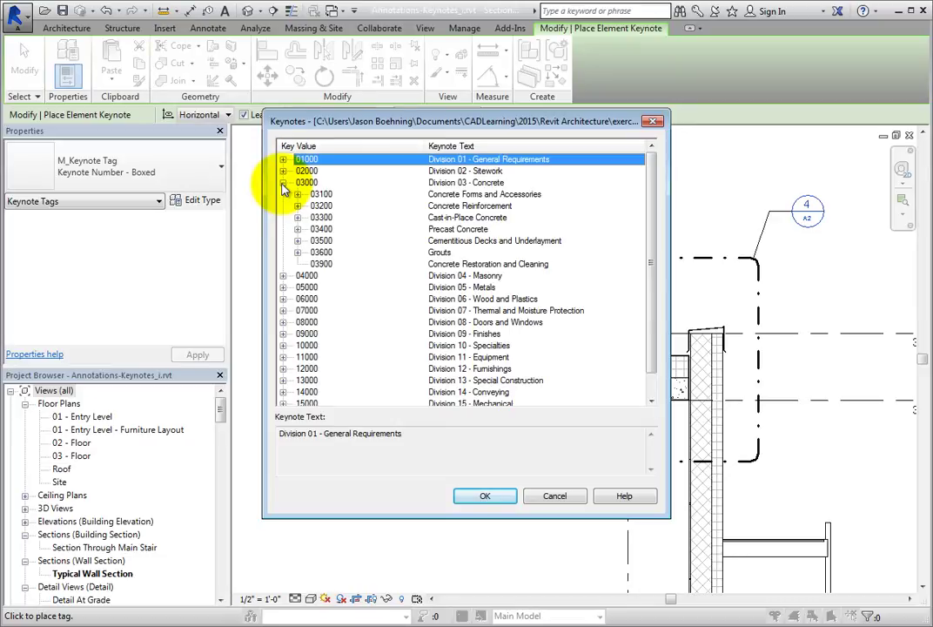
click(298, 241)
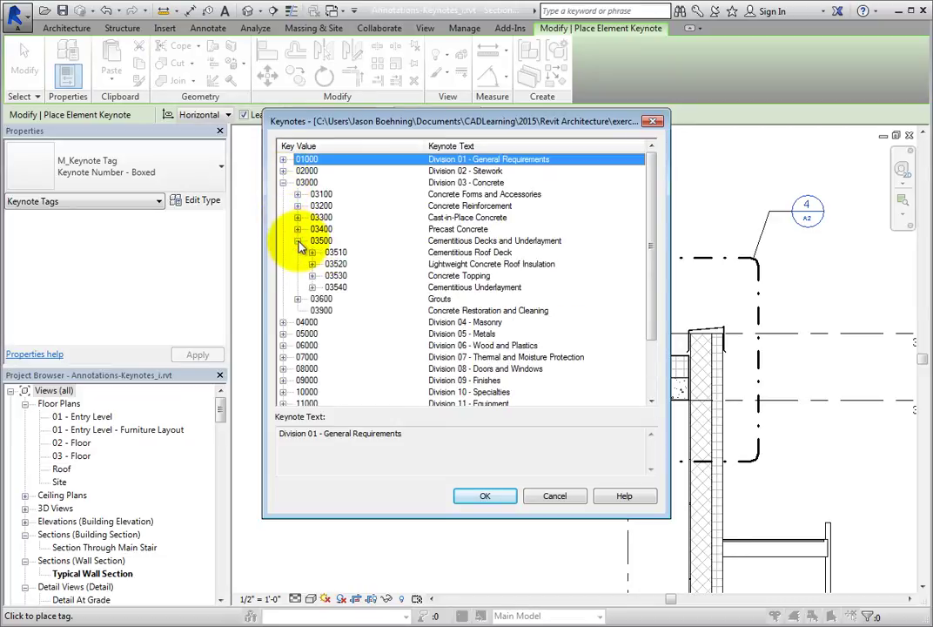
click(337, 252)
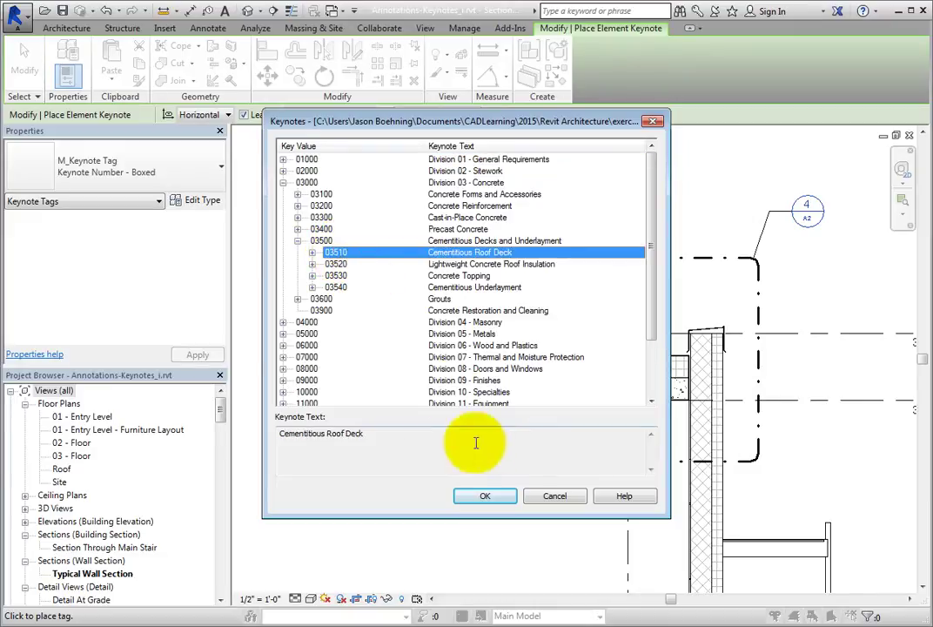
click(484, 497)
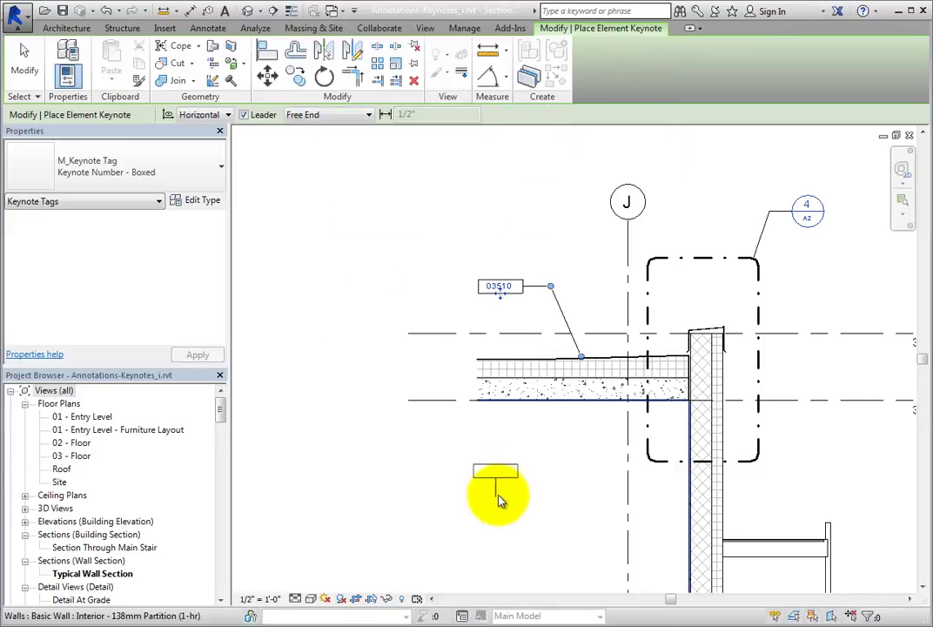
scroll(530, 326, up, 5)
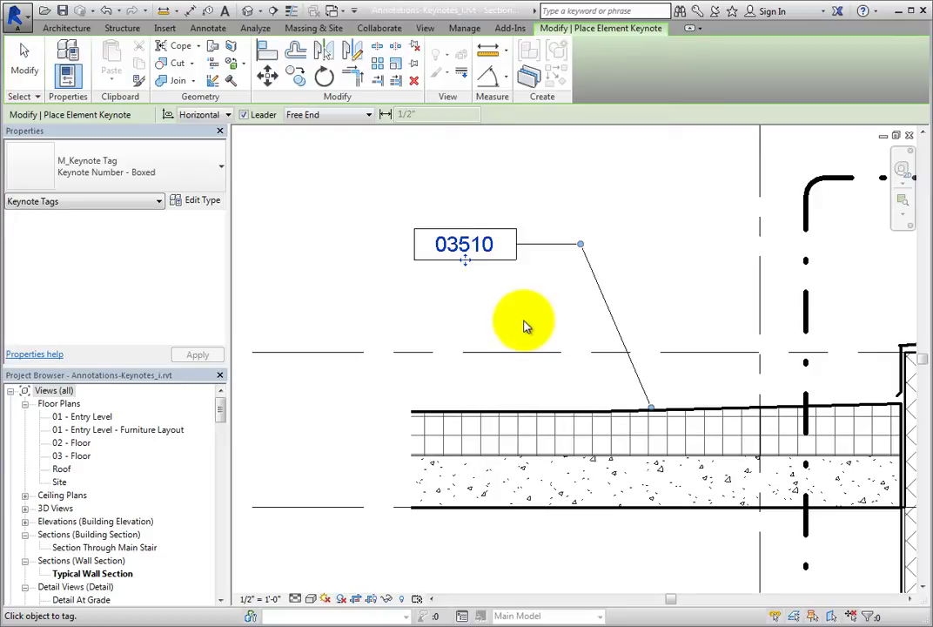
Change the roof keynote tag's type to Keynote Text, shift the text slightly away from the wall, and add a short horizontal leader shoulder.
click(35, 79)
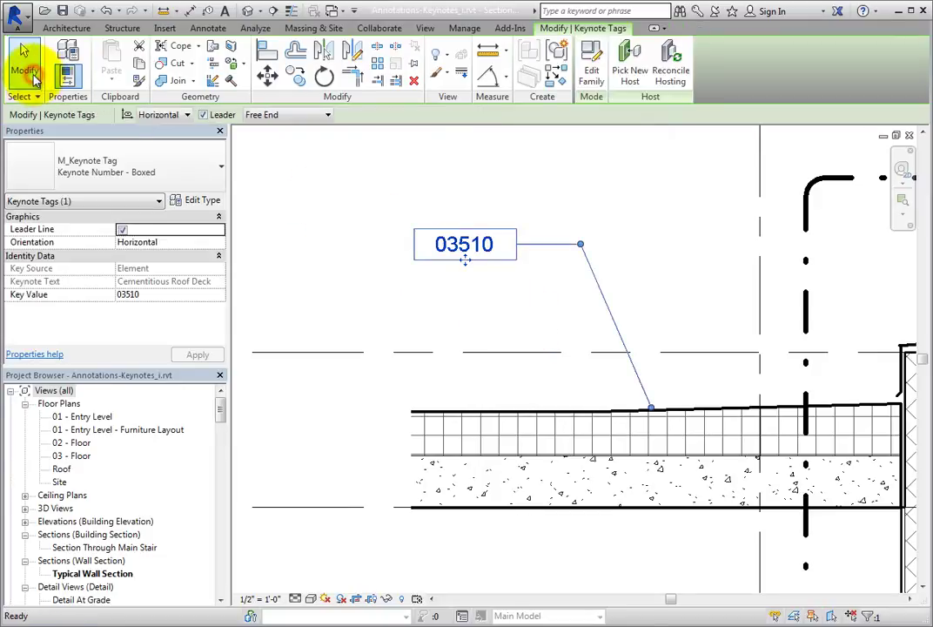
click(194, 165)
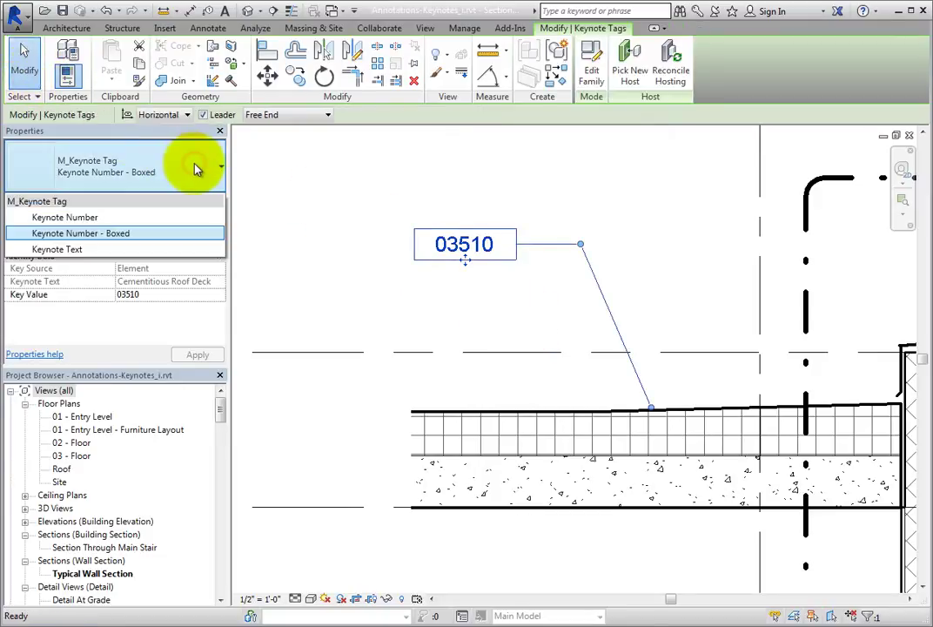
click(187, 248)
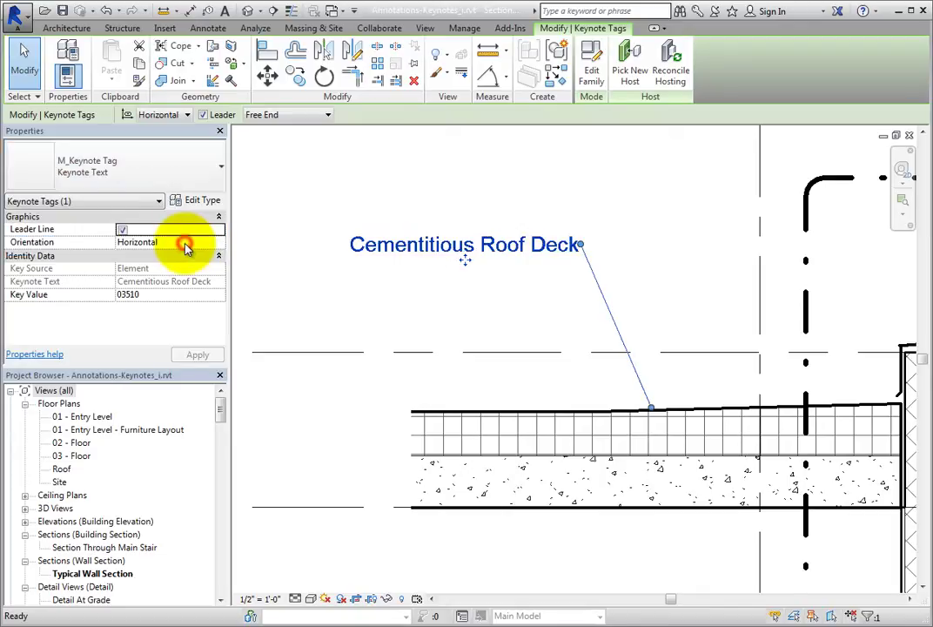
drag(466, 264, 447, 267)
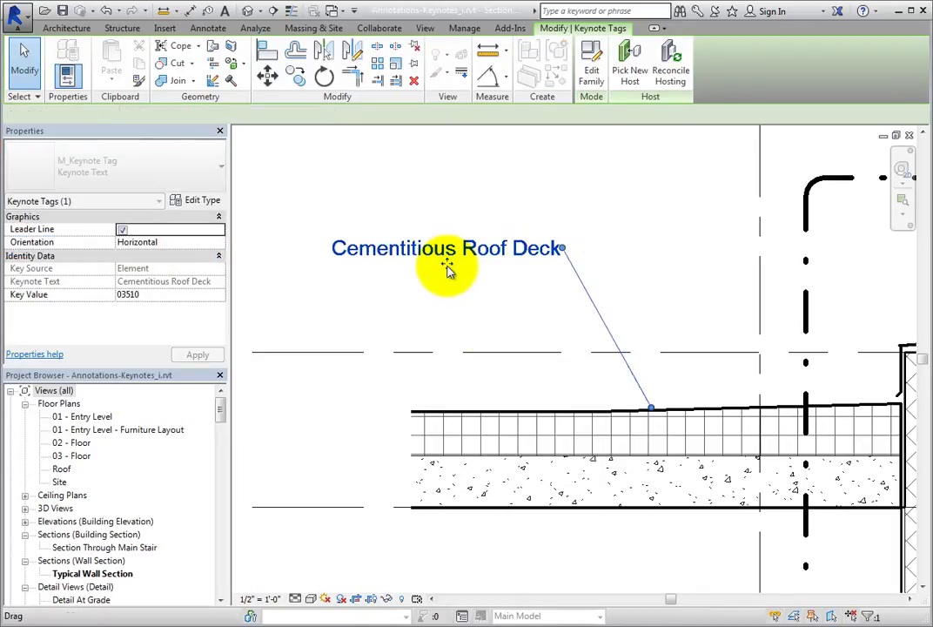
drag(564, 250, 575, 249)
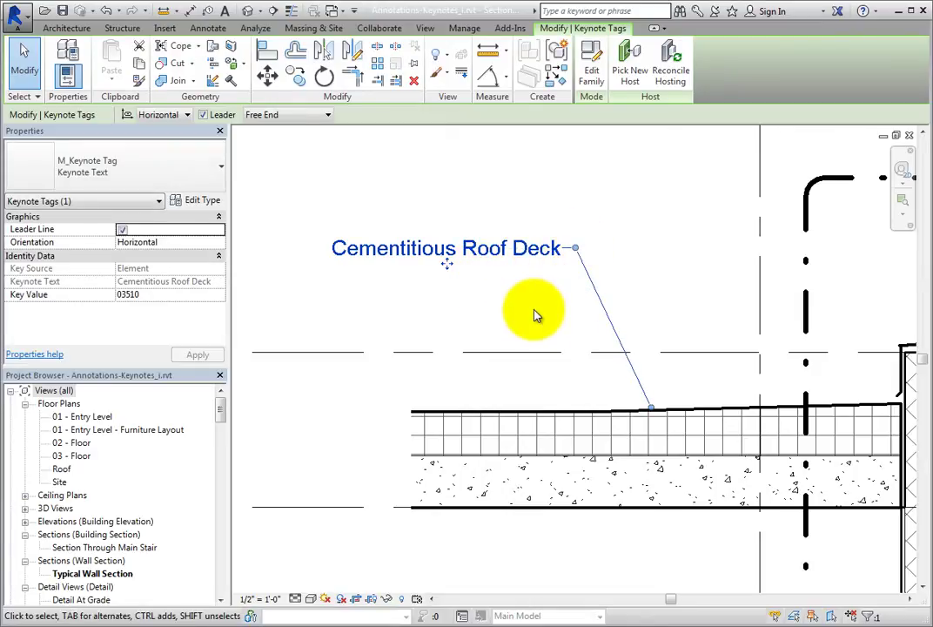
click(535, 312)
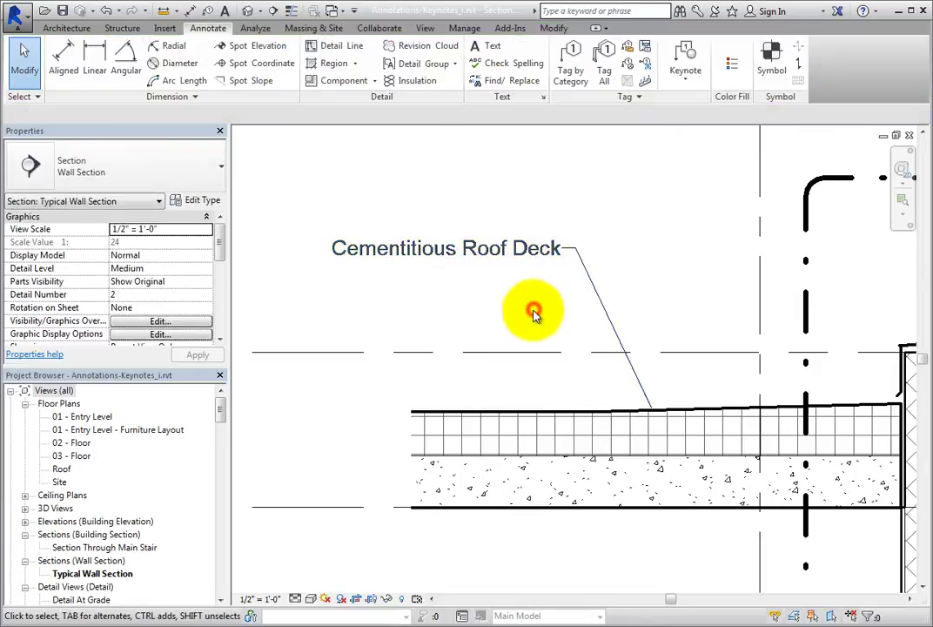
Check the Keynote value in the roof's type properties and close them without changes.
click(537, 414)
click(209, 204)
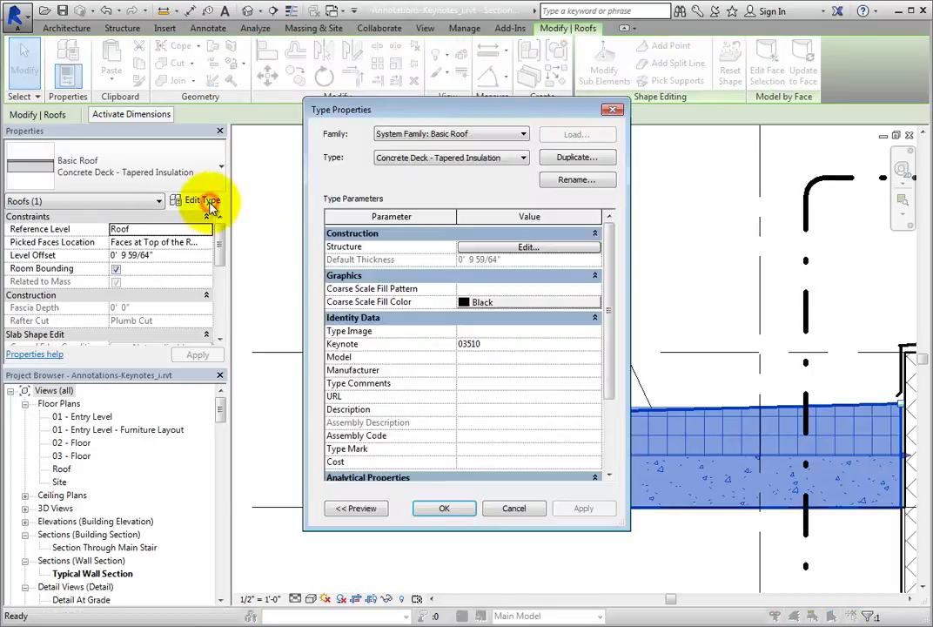
drag(606, 269, 606, 339)
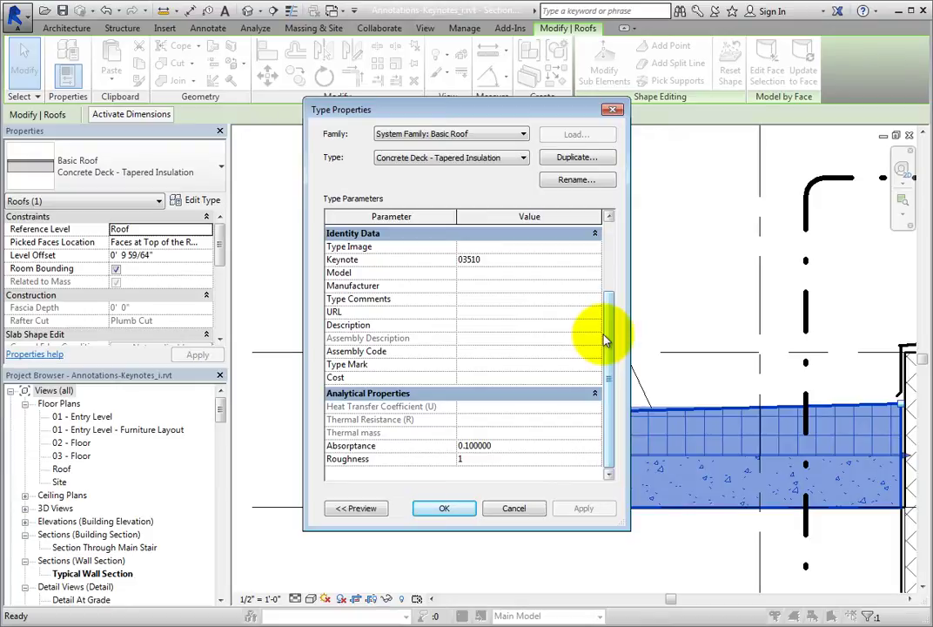
click(517, 508)
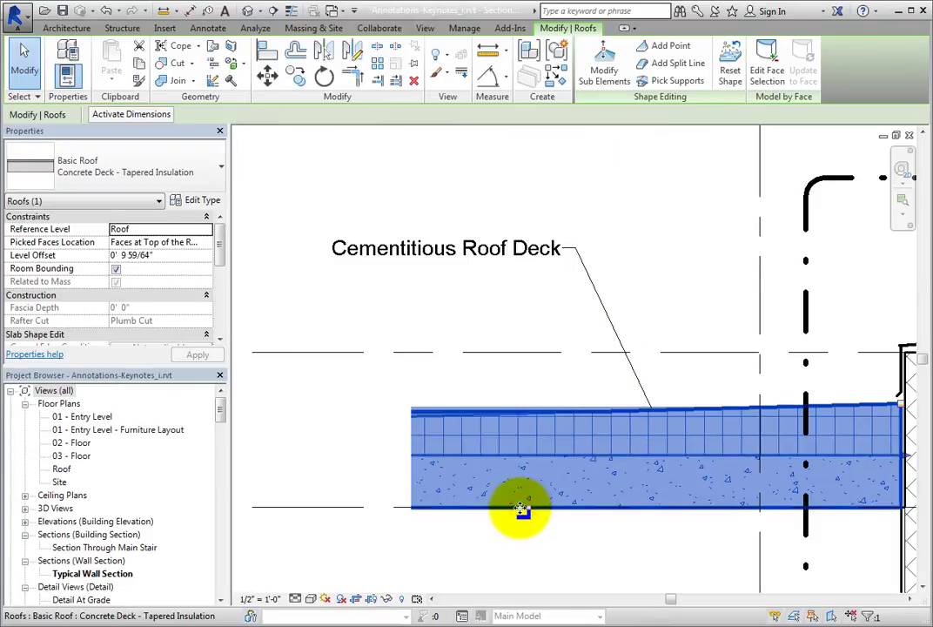
Open the identity information of the External Wall Insulation material used in the exterior wall's Finish 1 layer.
scroll(673, 402, down, 2)
middle_drag(673, 402, 469, 225)
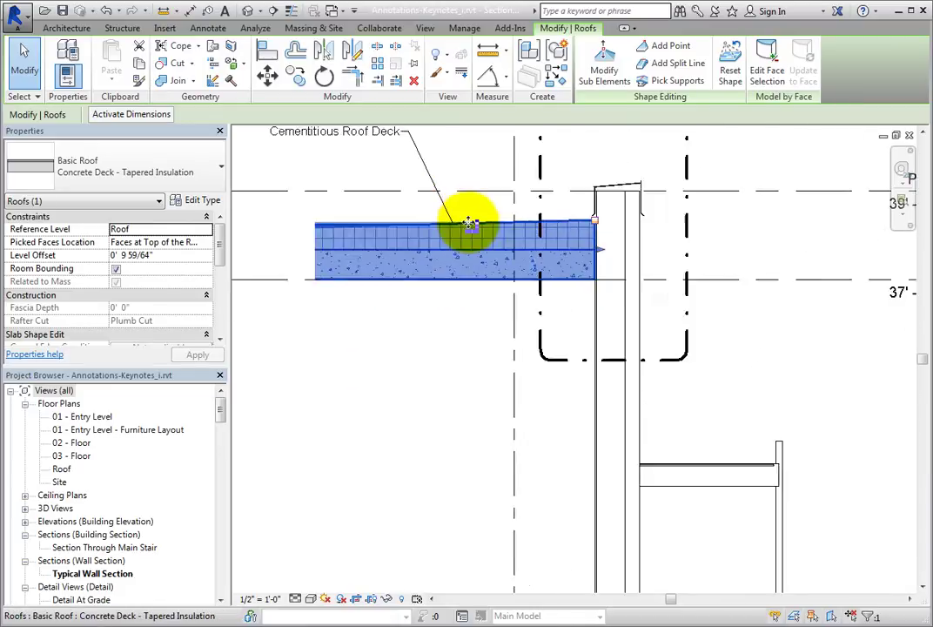
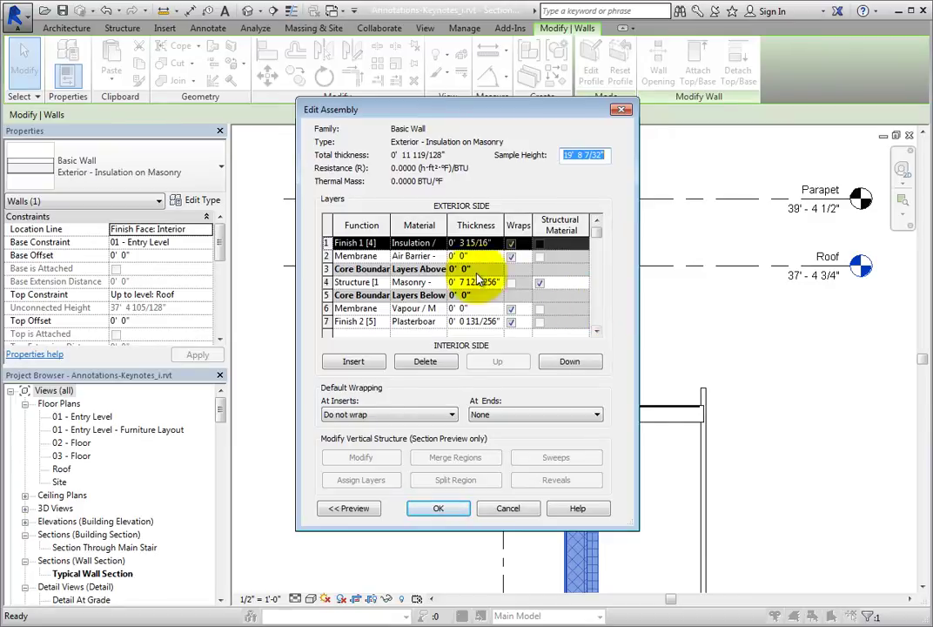
click(421, 247)
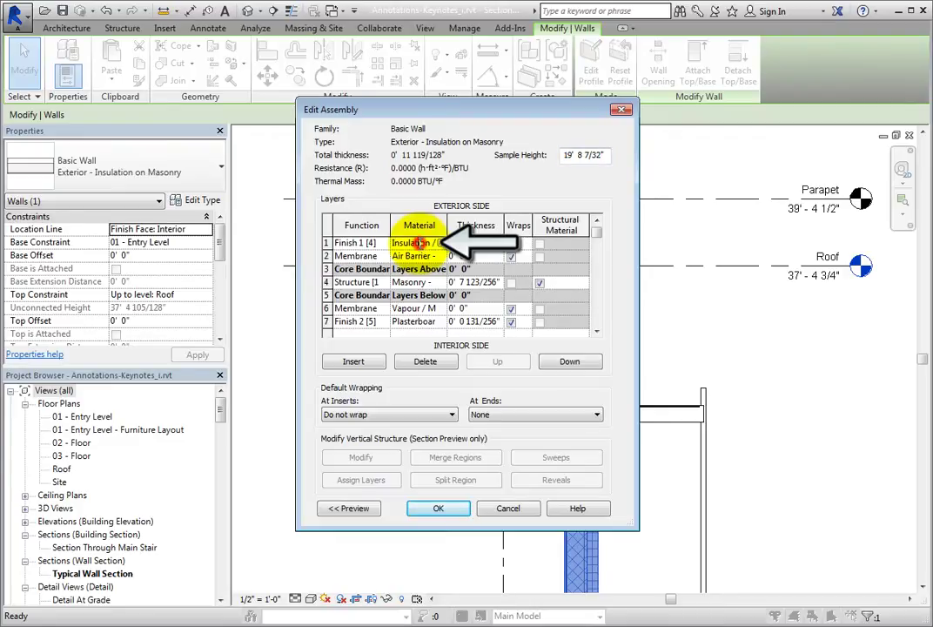
click(441, 245)
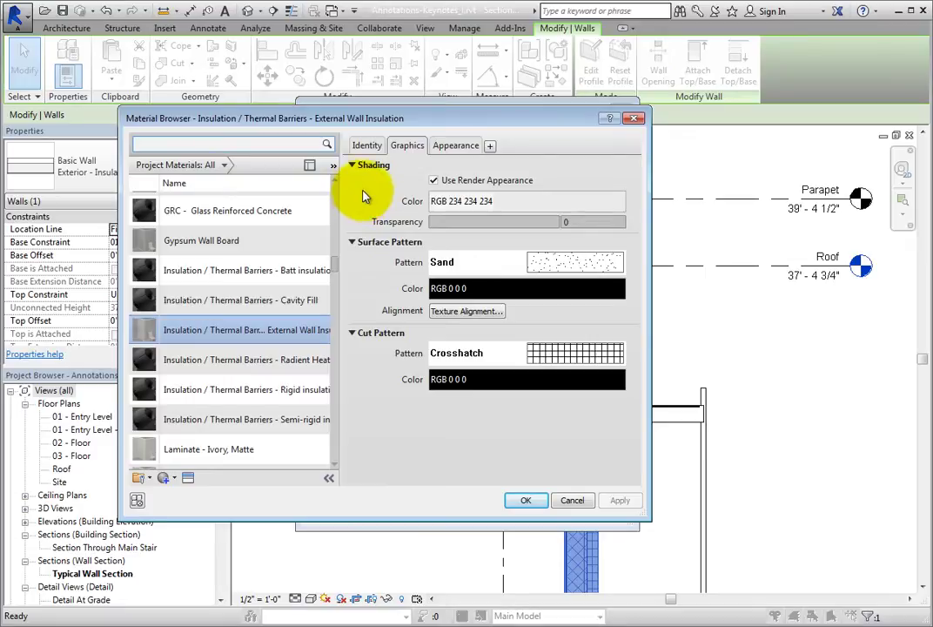
click(369, 148)
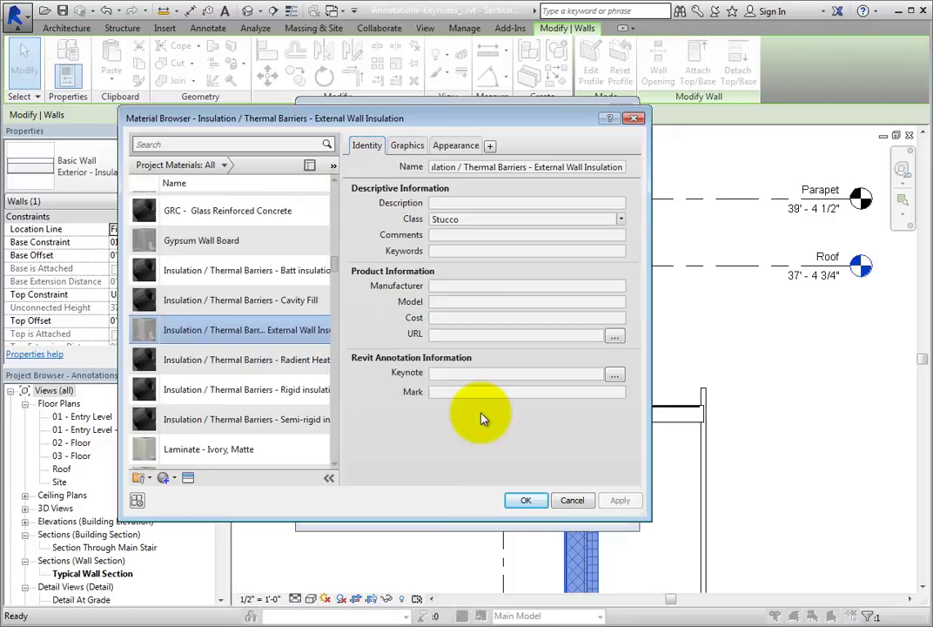
Assign keynote 07240 Exterior Insulation and Finish Systems (EIFS), from 07200 in Division 07, to the External Wall Insulation material.
click(615, 374)
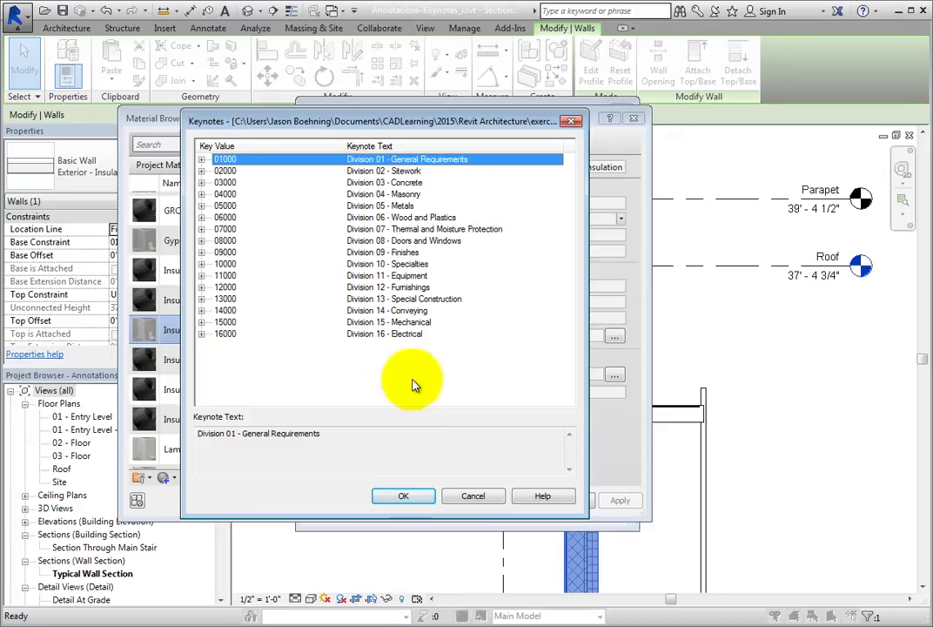
click(202, 229)
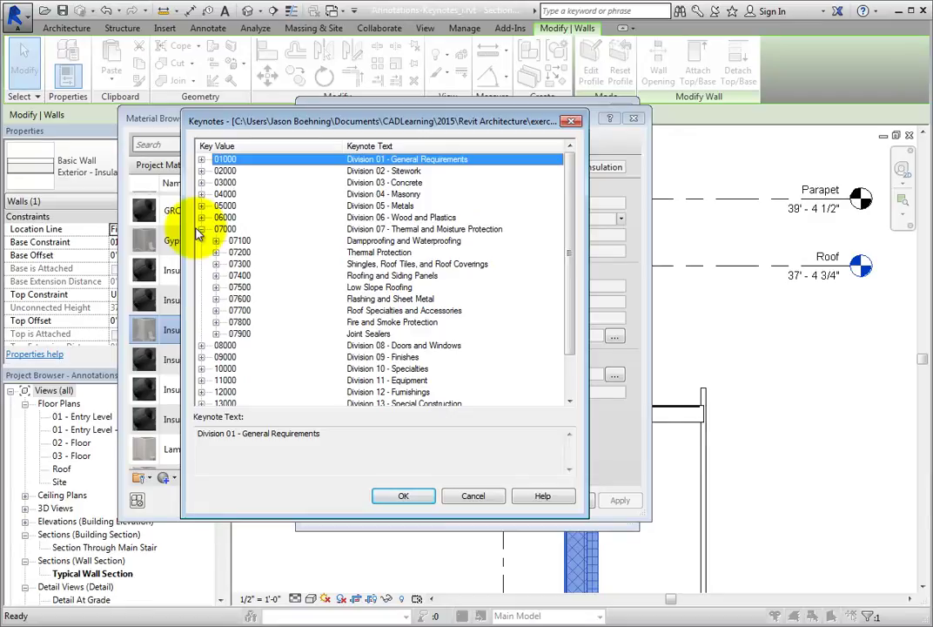
click(216, 252)
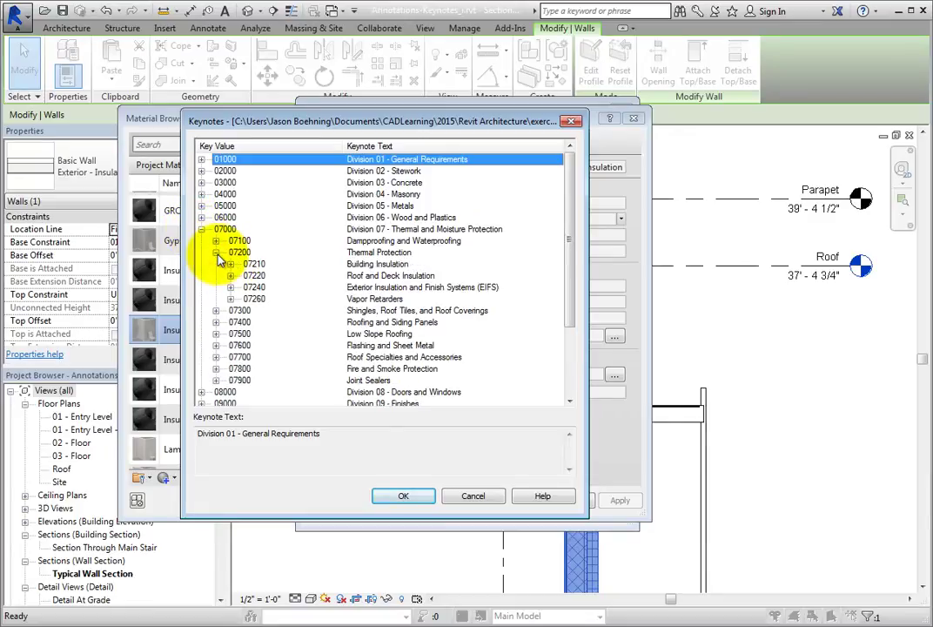
click(255, 287)
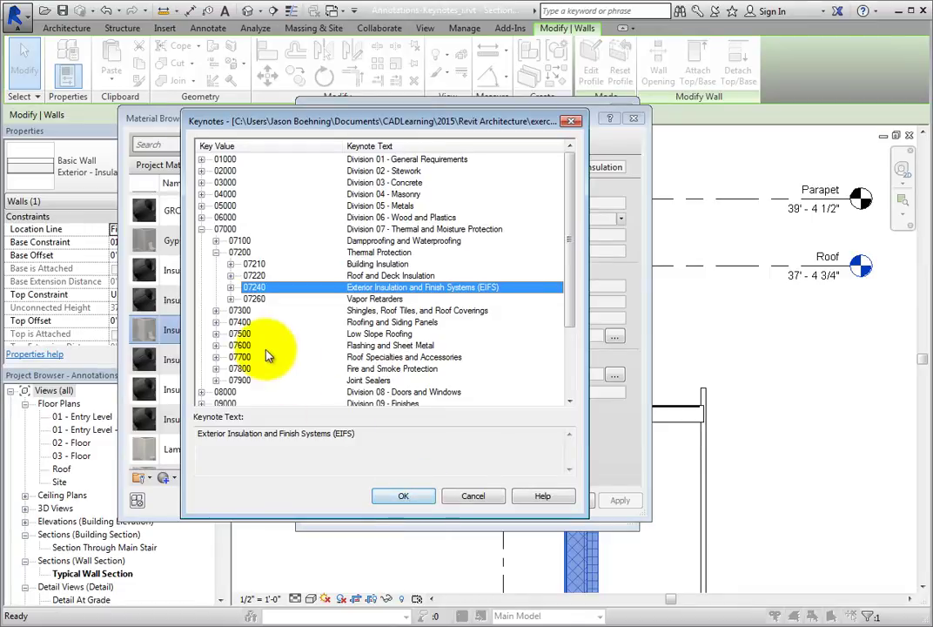
click(231, 287)
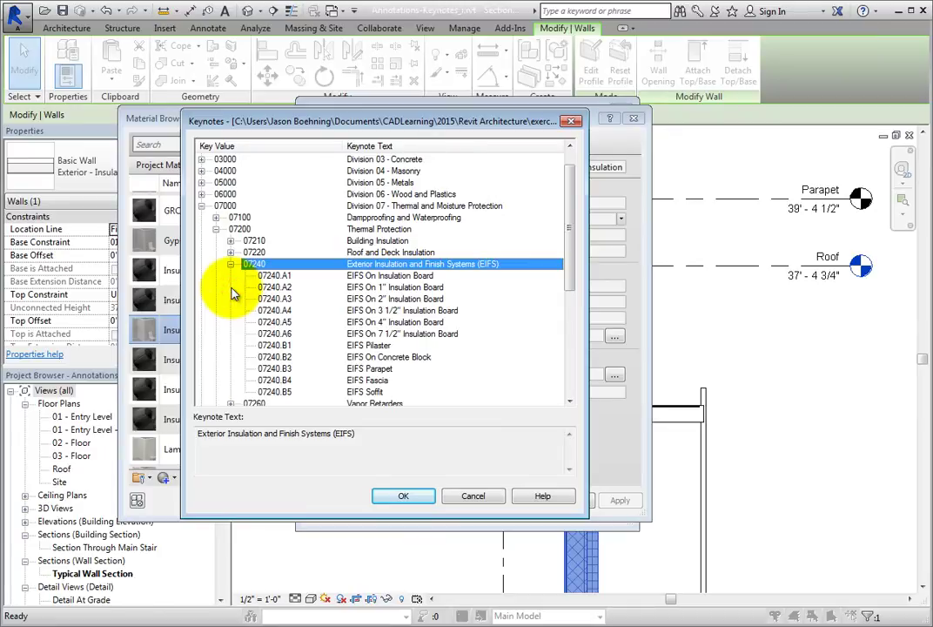
drag(567, 277, 567, 291)
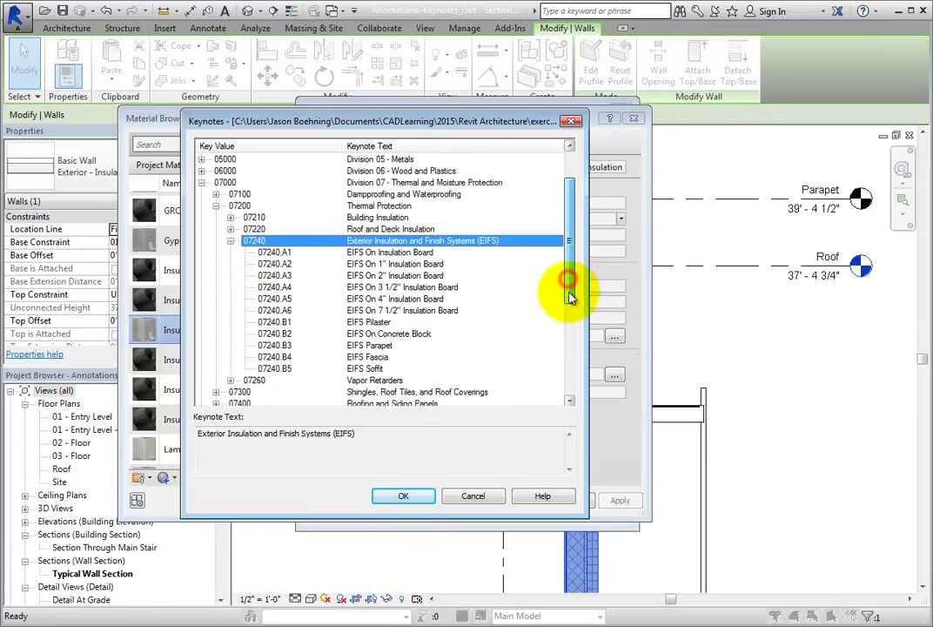
click(409, 495)
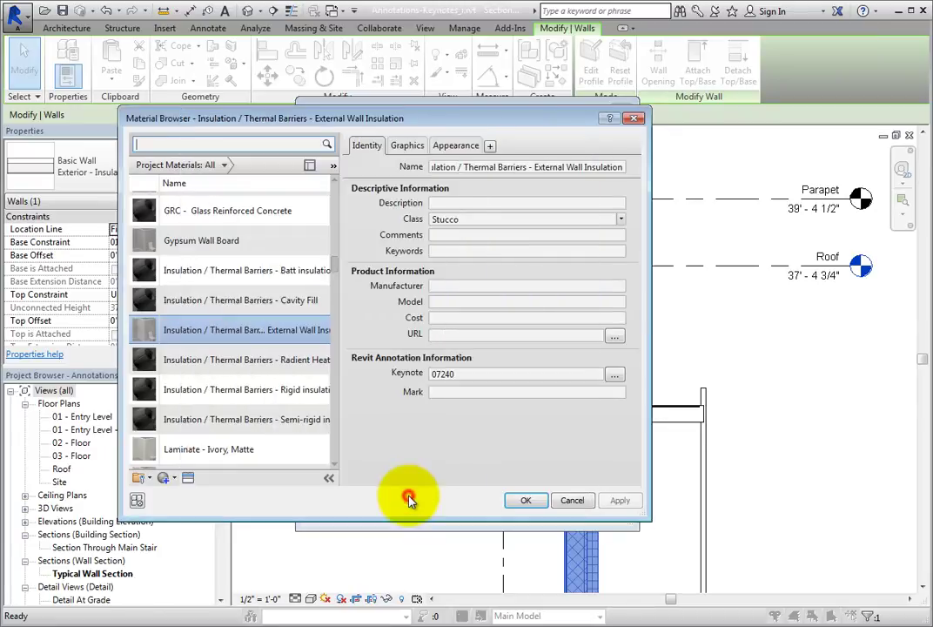
click(524, 502)
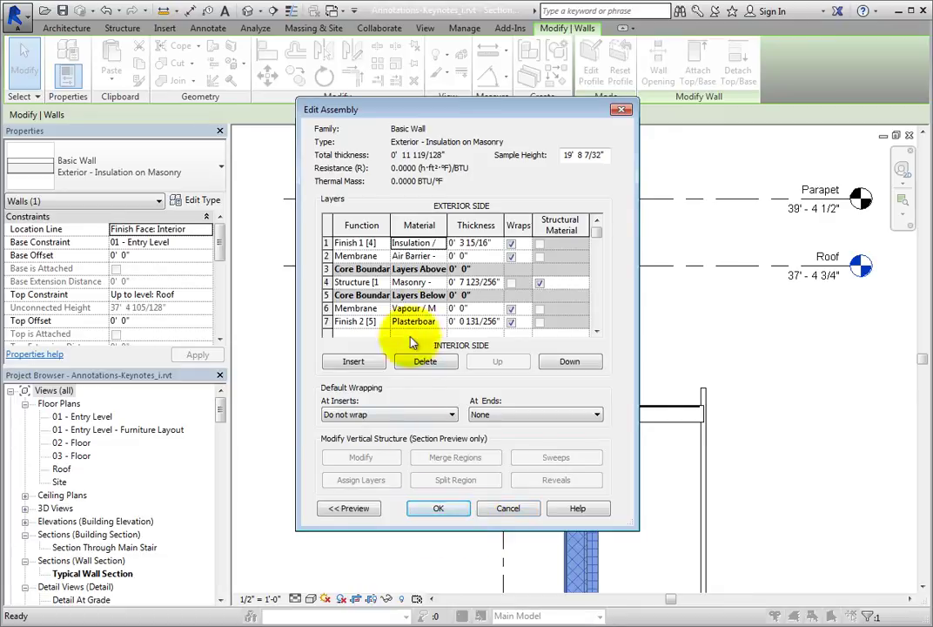
Assign keynote 04220 Concrete Masonry Units, from 04200 in Division 04, to the Structure layer's Masonry - Concrete Block material.
click(413, 282)
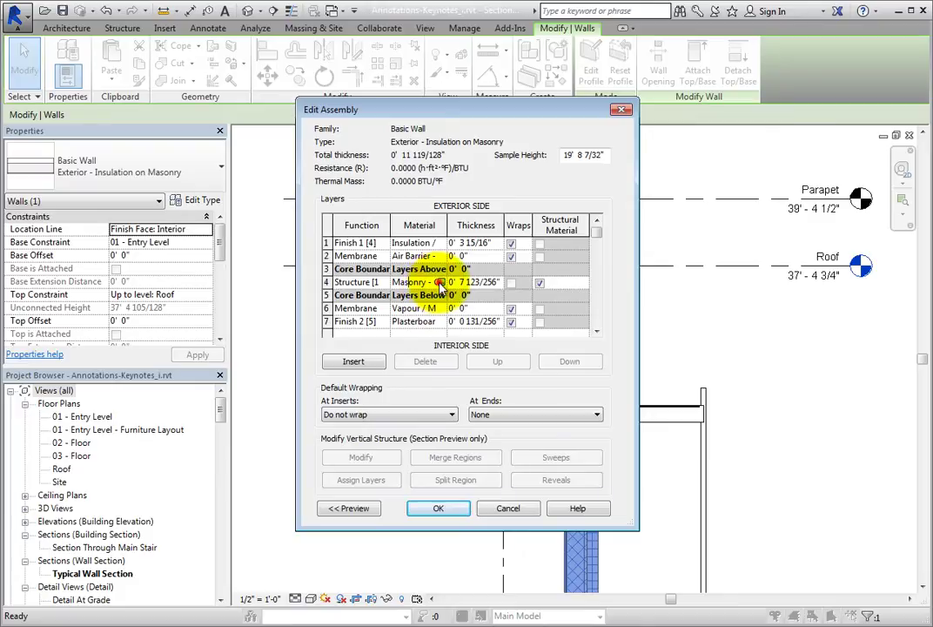
click(438, 281)
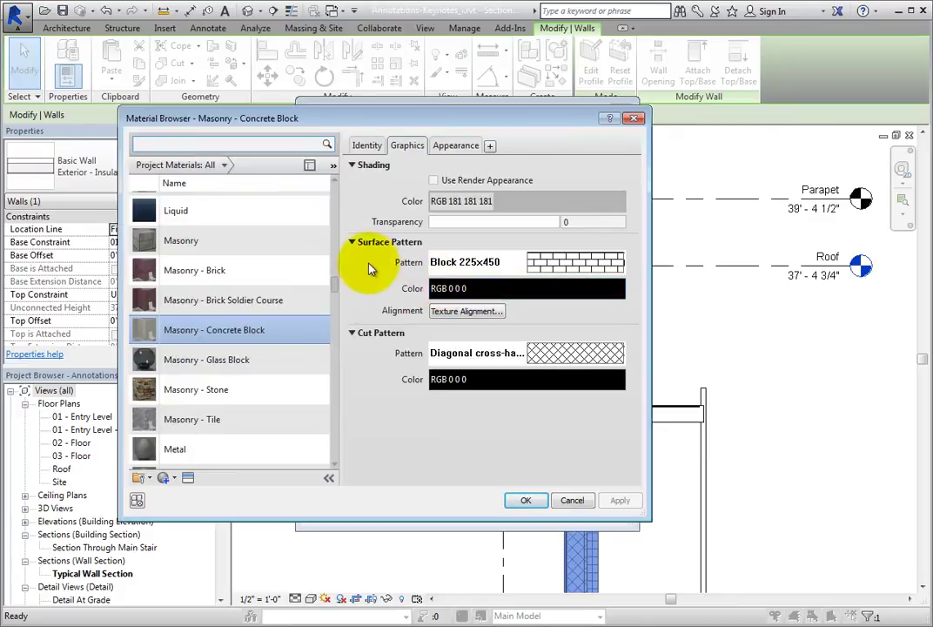
click(366, 152)
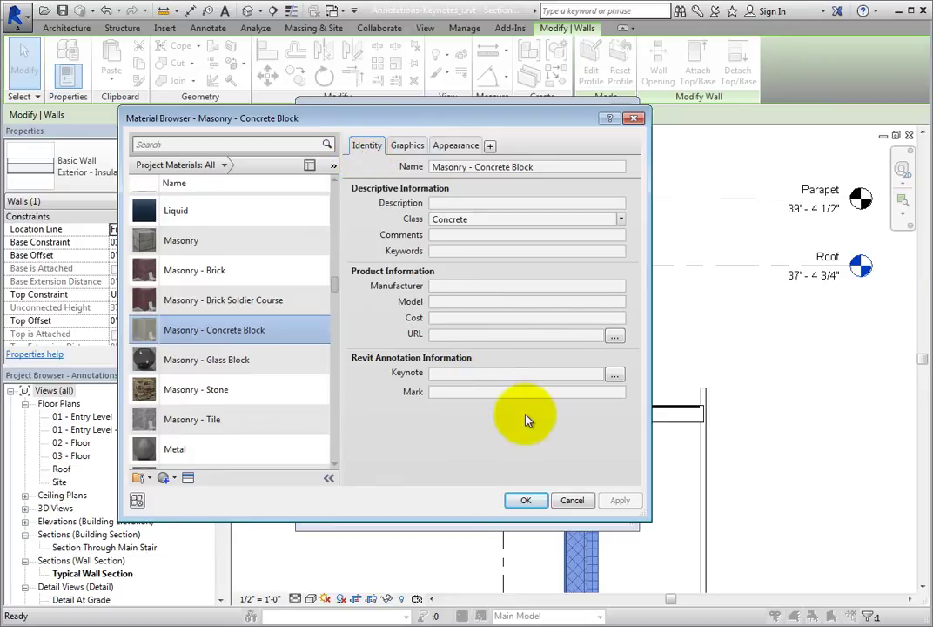
click(614, 374)
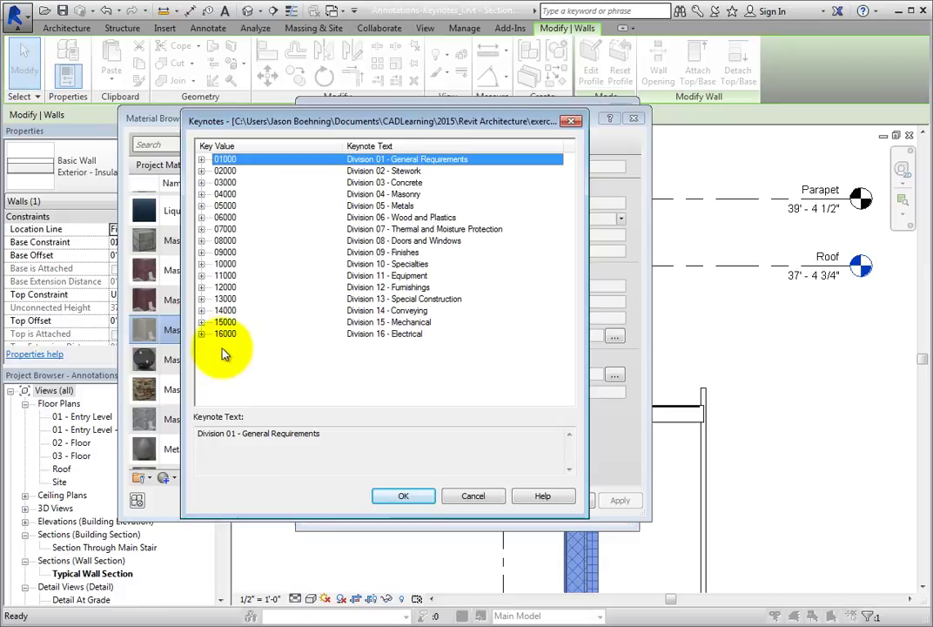
click(201, 194)
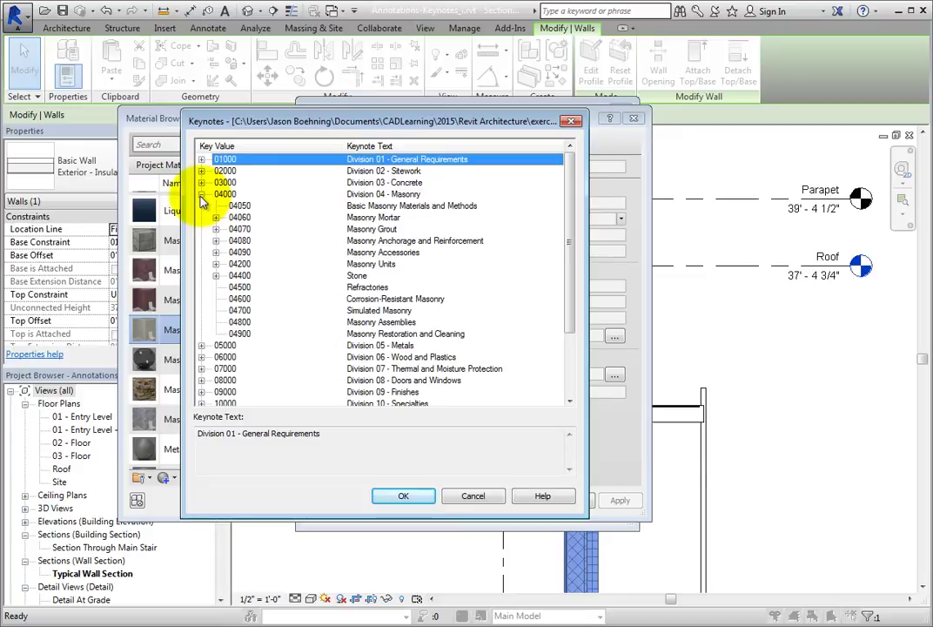
click(216, 264)
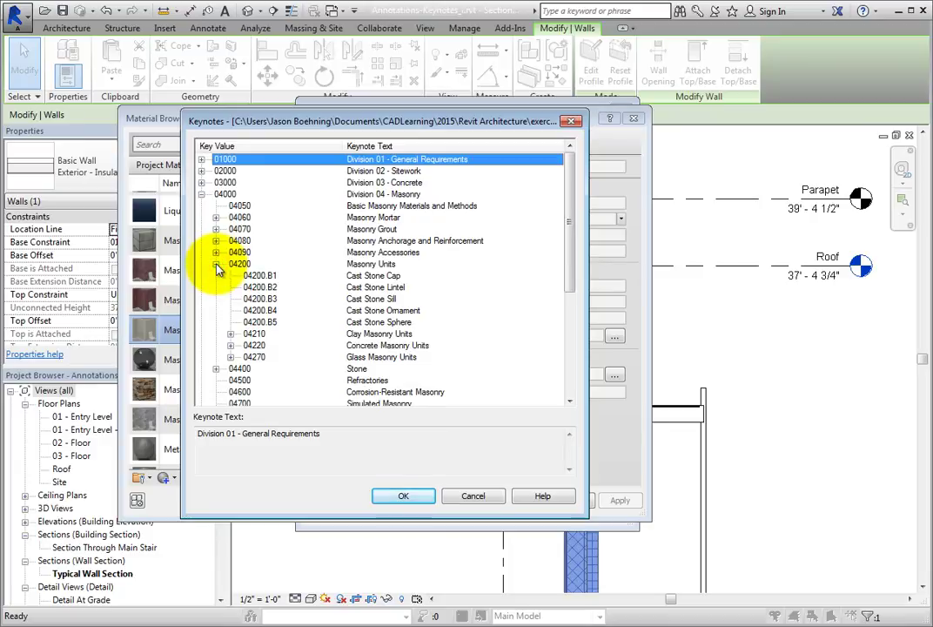
click(253, 346)
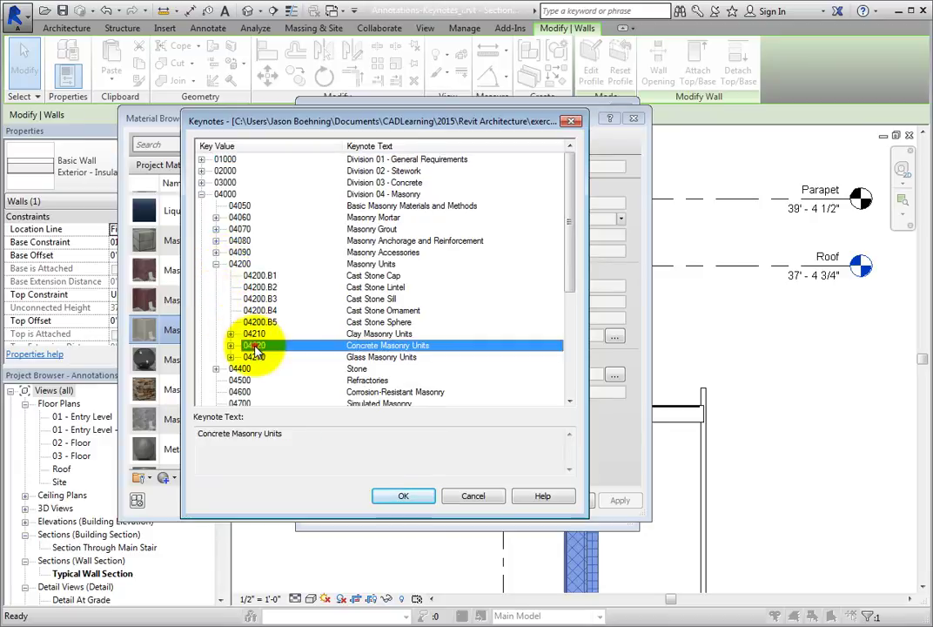
click(403, 495)
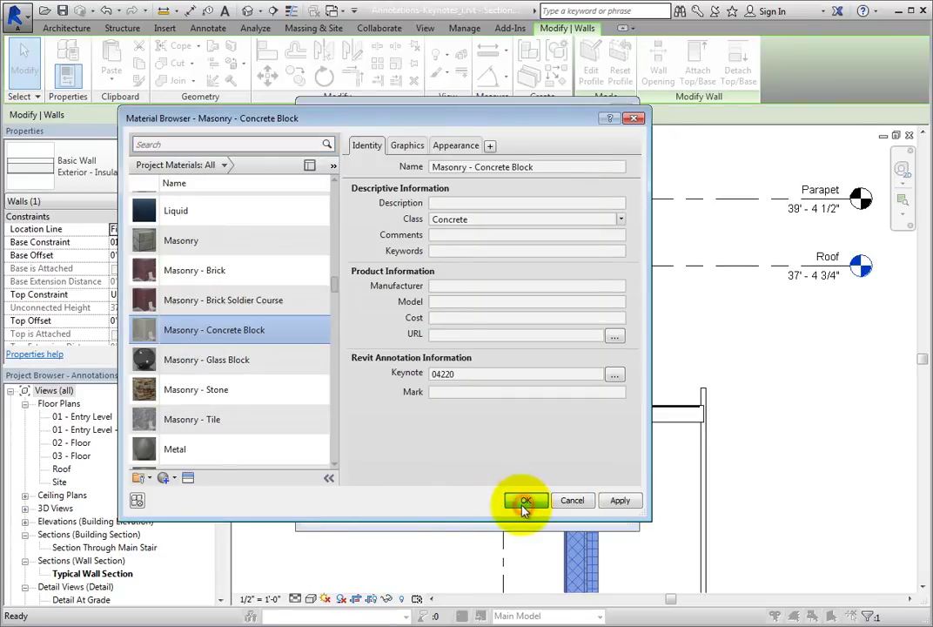
click(525, 503)
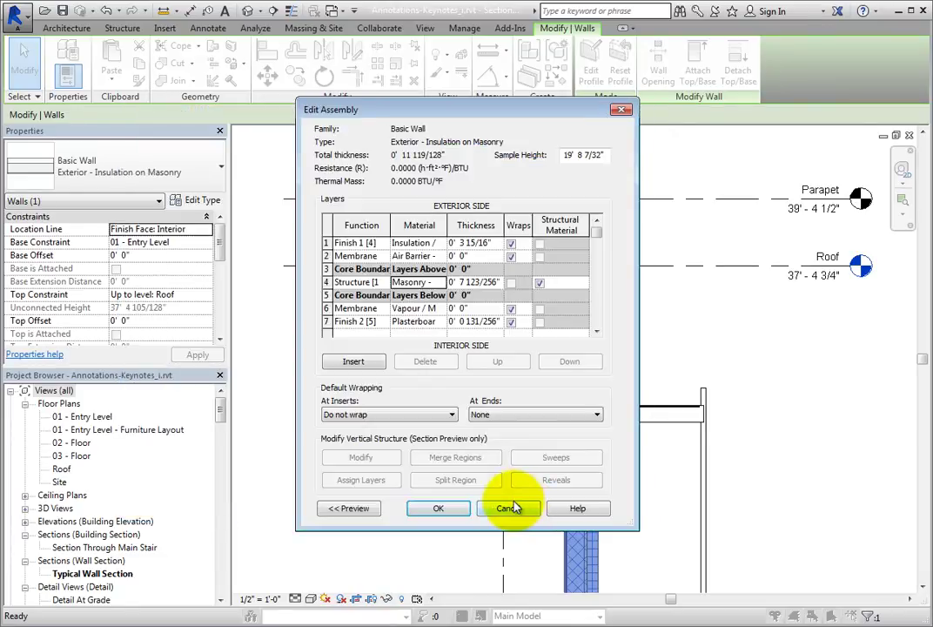
Accept the edited wall assembly and its type properties, and clear the wall selection.
click(441, 510)
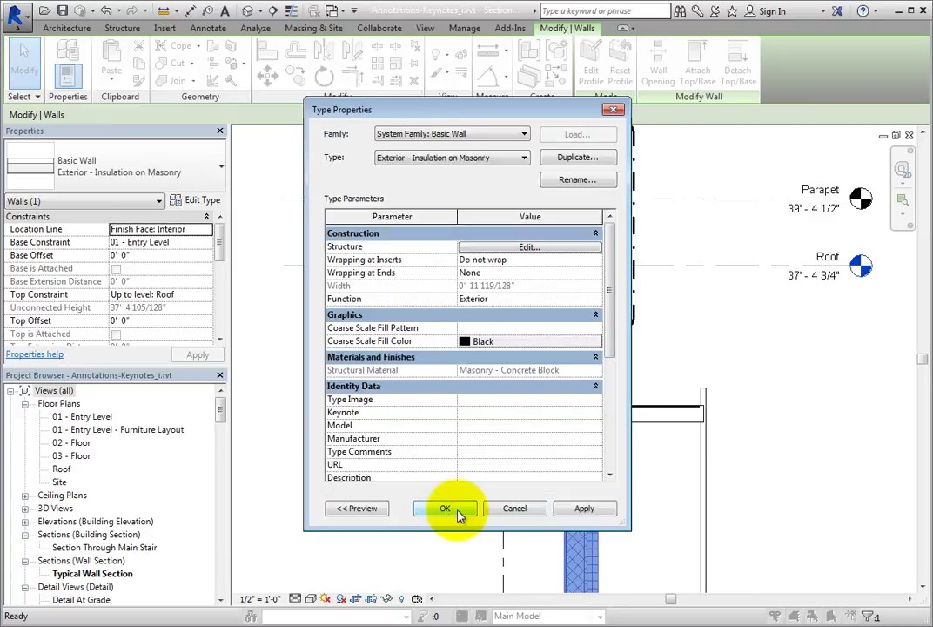
click(457, 510)
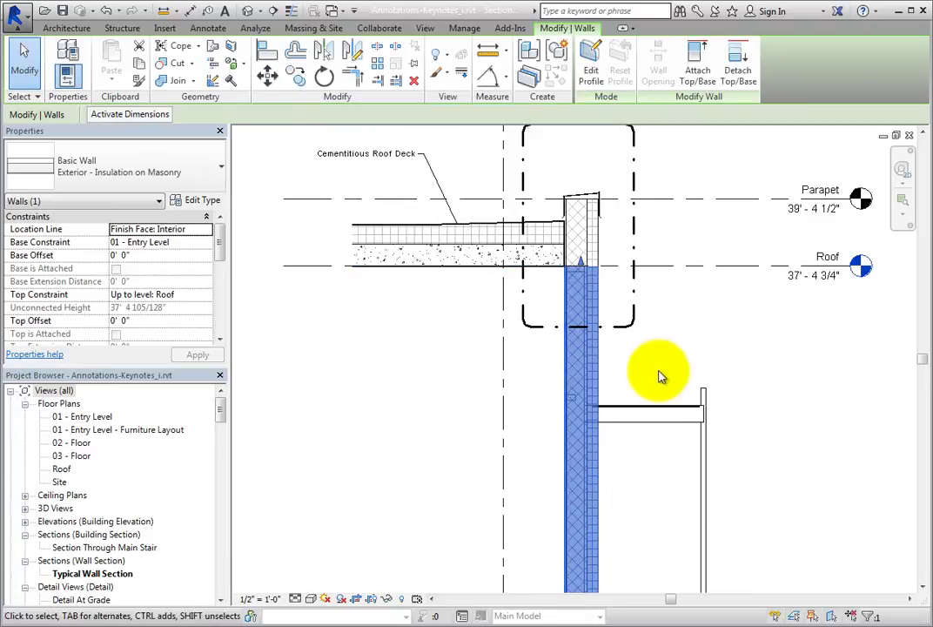
scroll(657, 380, up, 3)
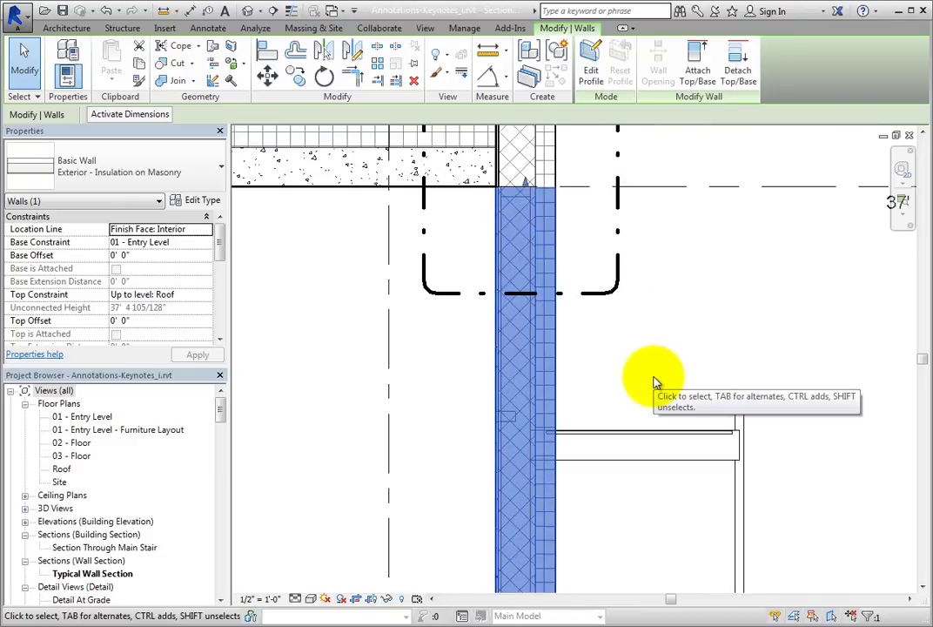
click(654, 380)
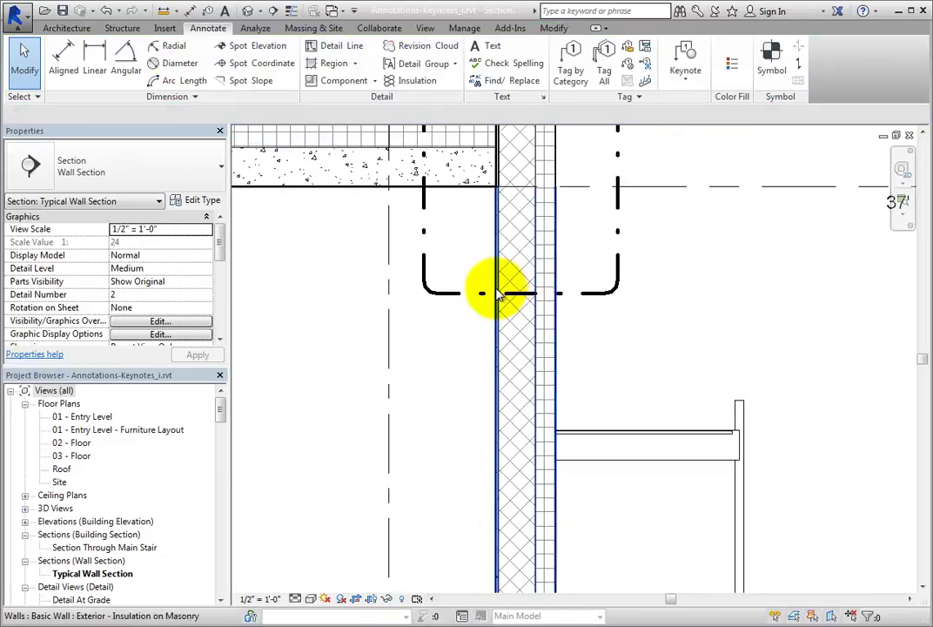
Place a material keynote of type Keynote Number on the exterior wall's insulation layer, with its leader and number outside the wall.
click(684, 80)
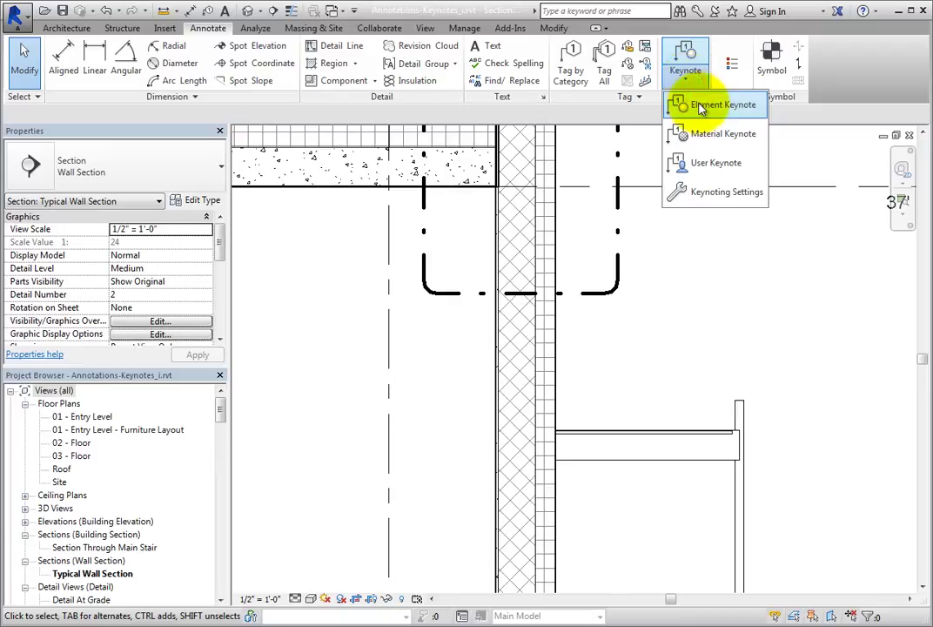
click(712, 139)
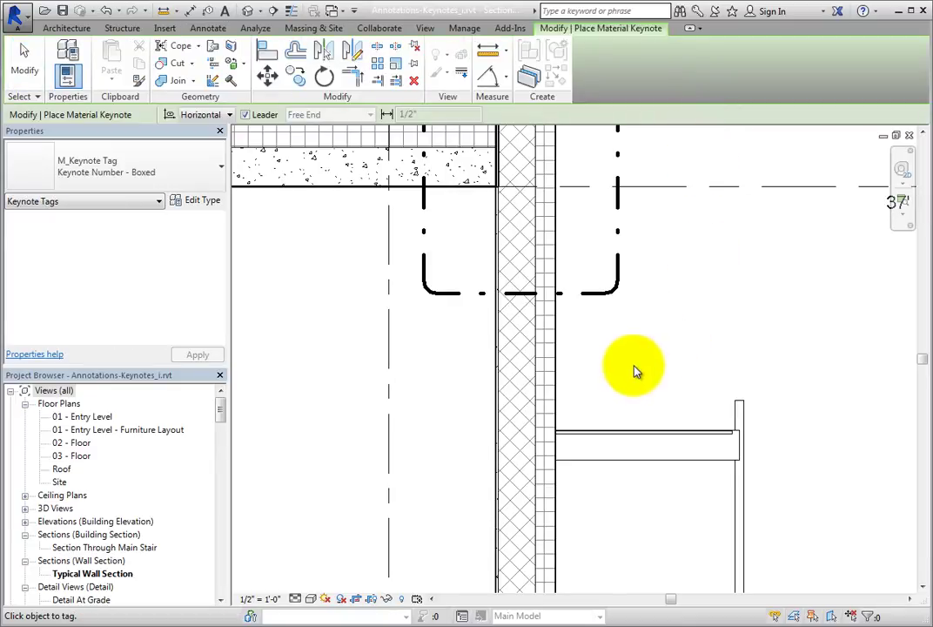
click(212, 182)
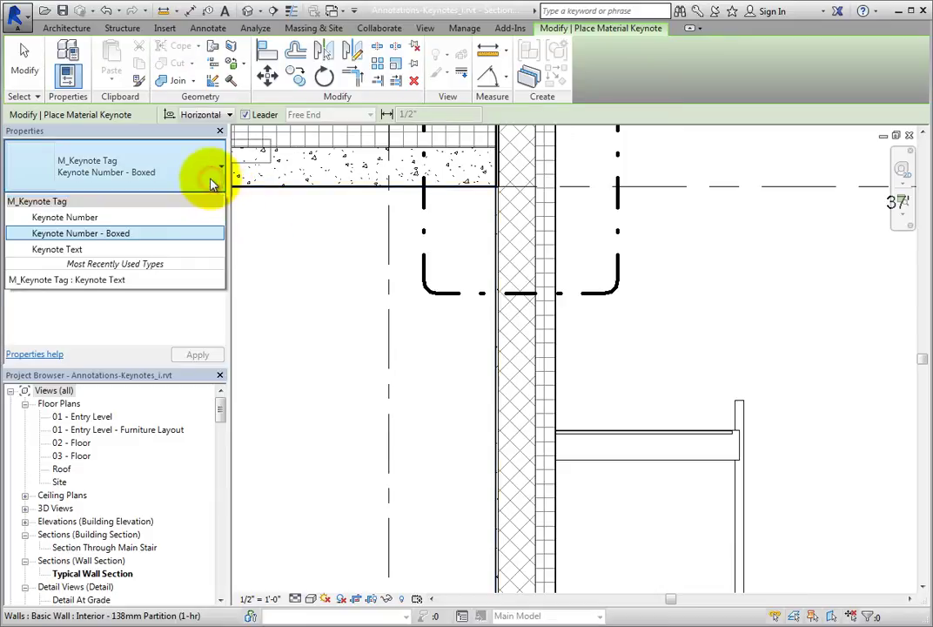
click(179, 218)
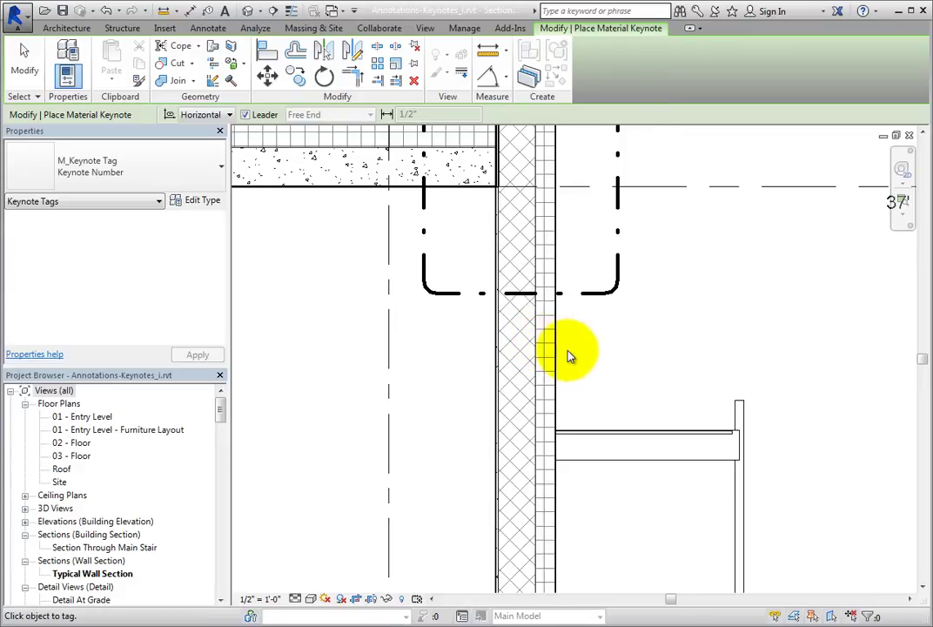
click(544, 413)
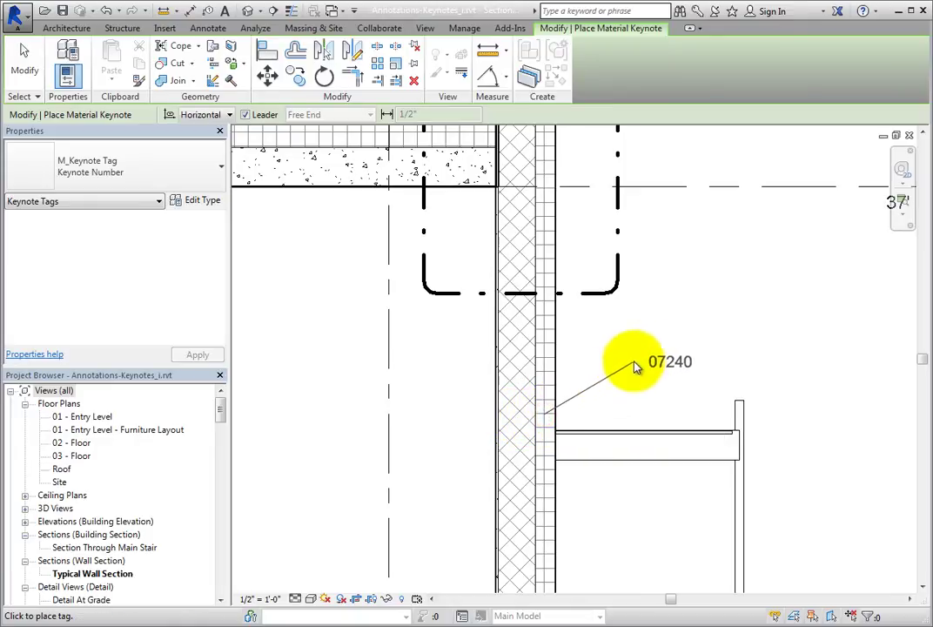
click(648, 350)
click(691, 353)
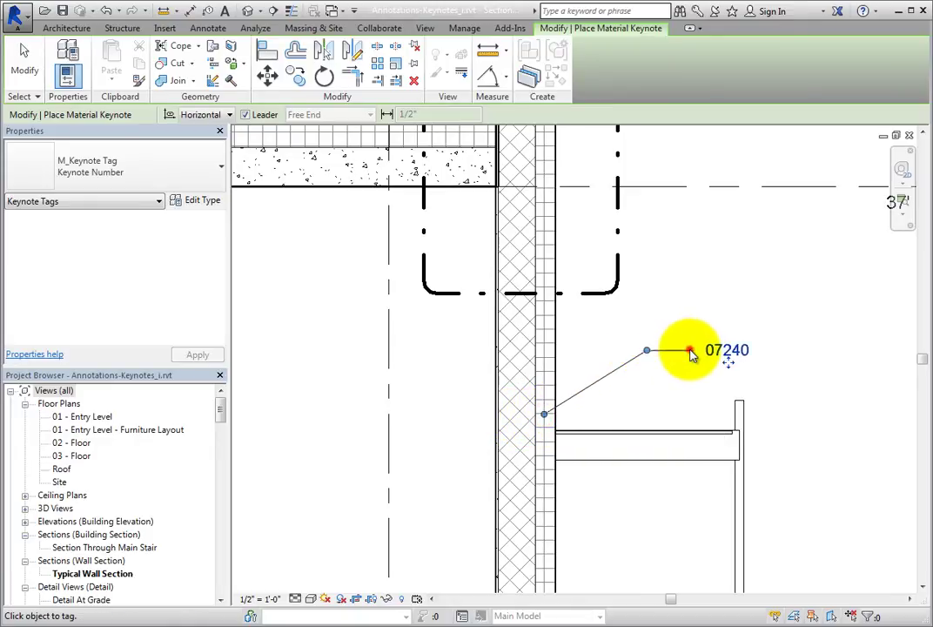
click(32, 75)
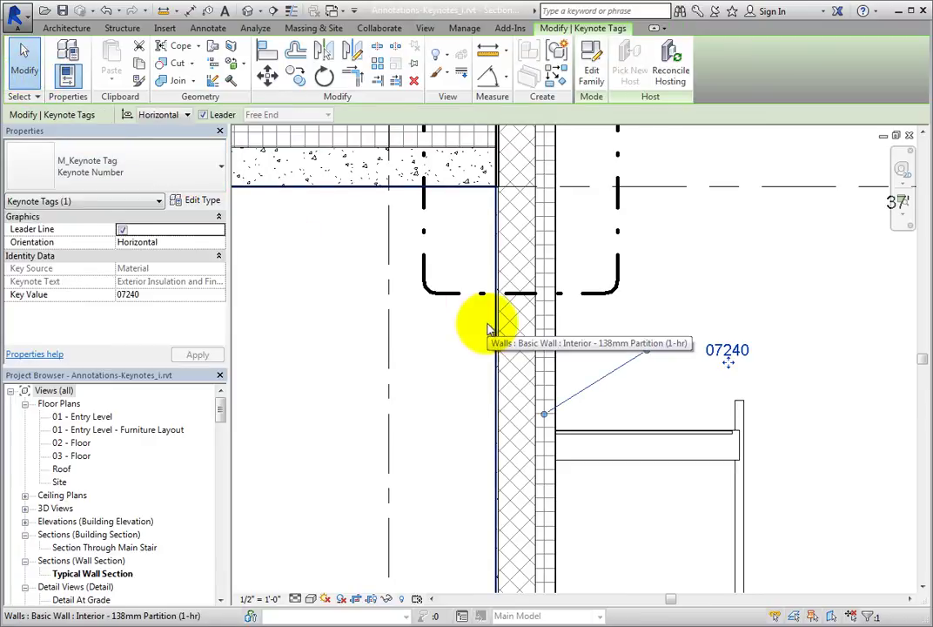
Copy the insulation material keynote vertically to just below the original, keeping the two numbers aligned.
click(298, 79)
click(818, 355)
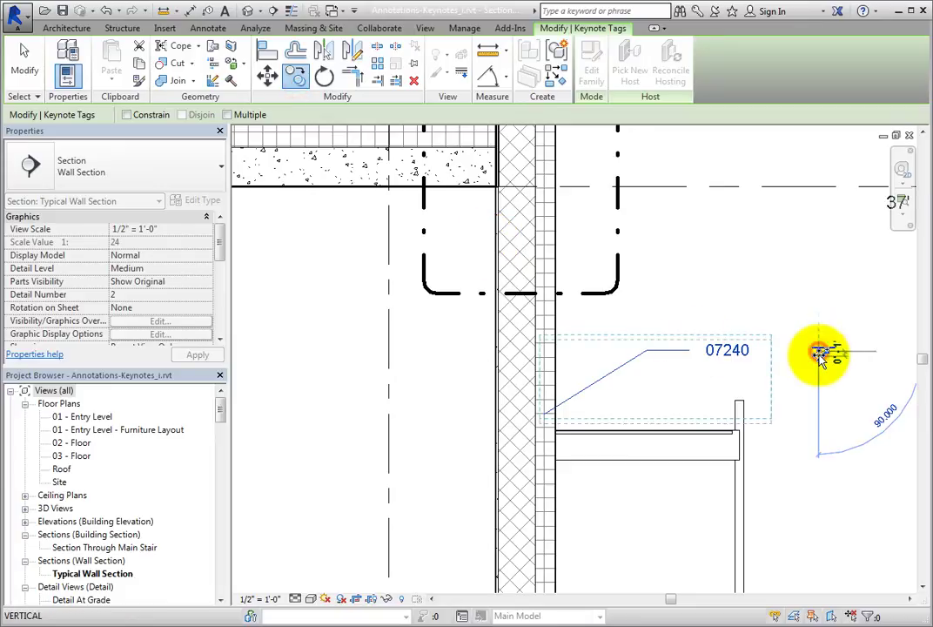
click(818, 379)
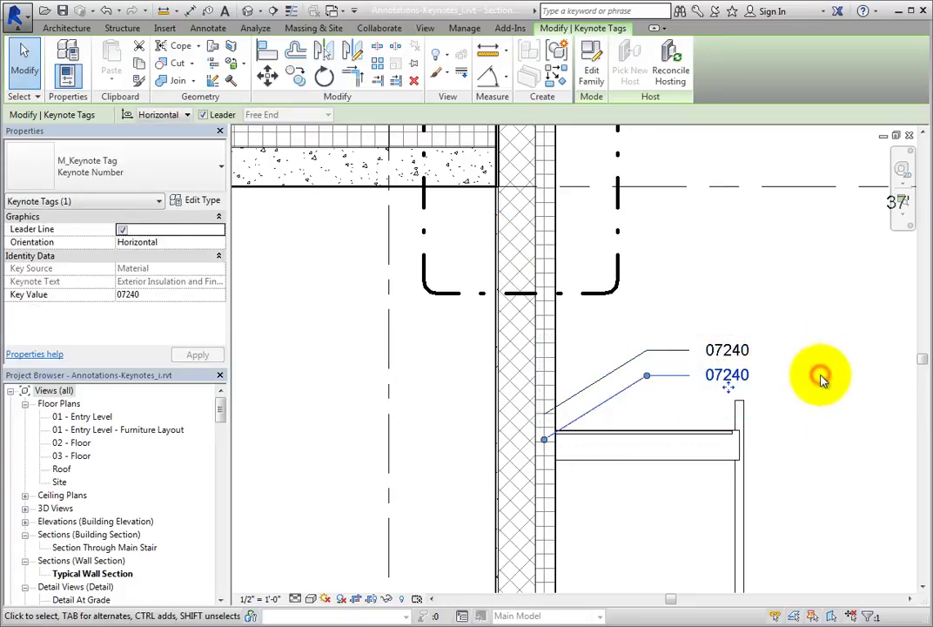
click(39, 76)
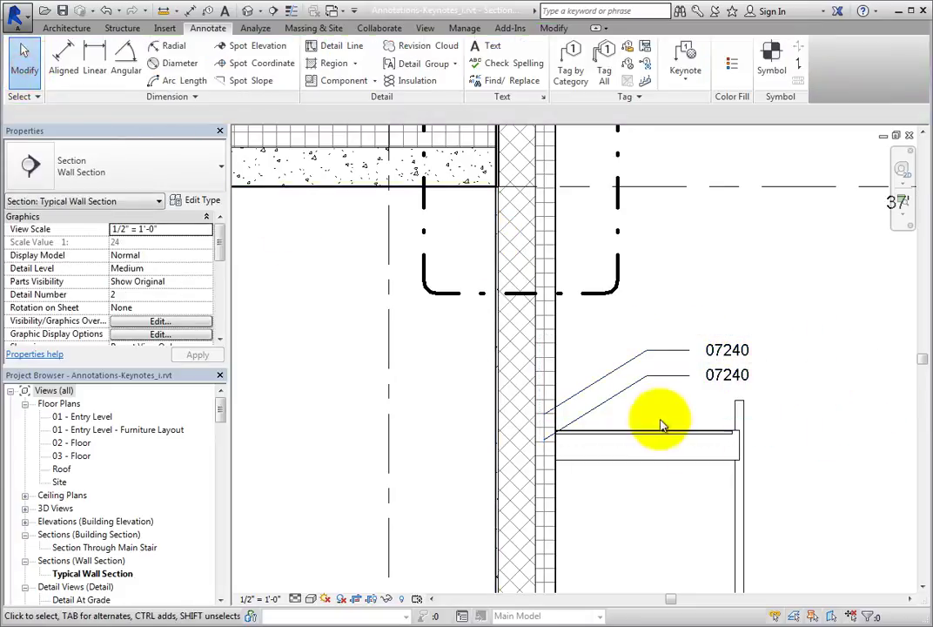
Move the lower keynote's leader end into the exterior wall's concrete block layer and clear the selection.
scroll(662, 427, up, 4)
click(770, 329)
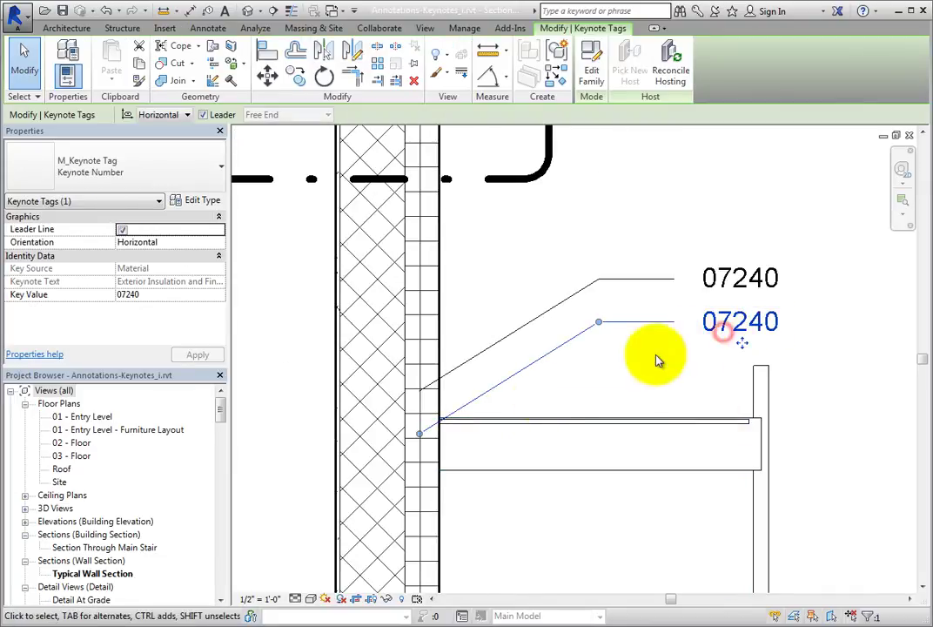
drag(427, 431, 379, 458)
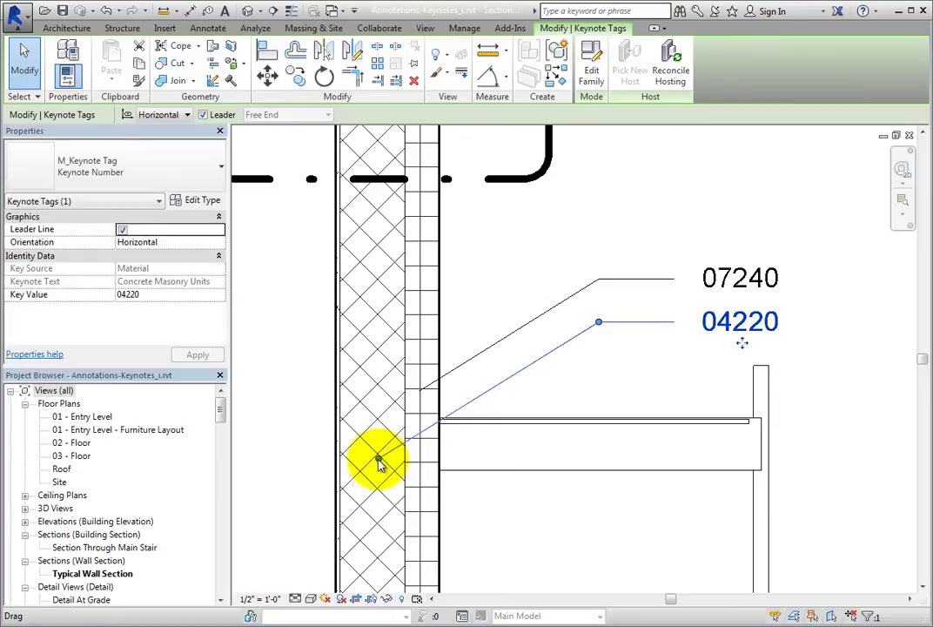
click(855, 440)
mouse_move(852, 434)
middle_down()
mouse_move(822, 452)
mouse_move(807, 446)
middle_up()
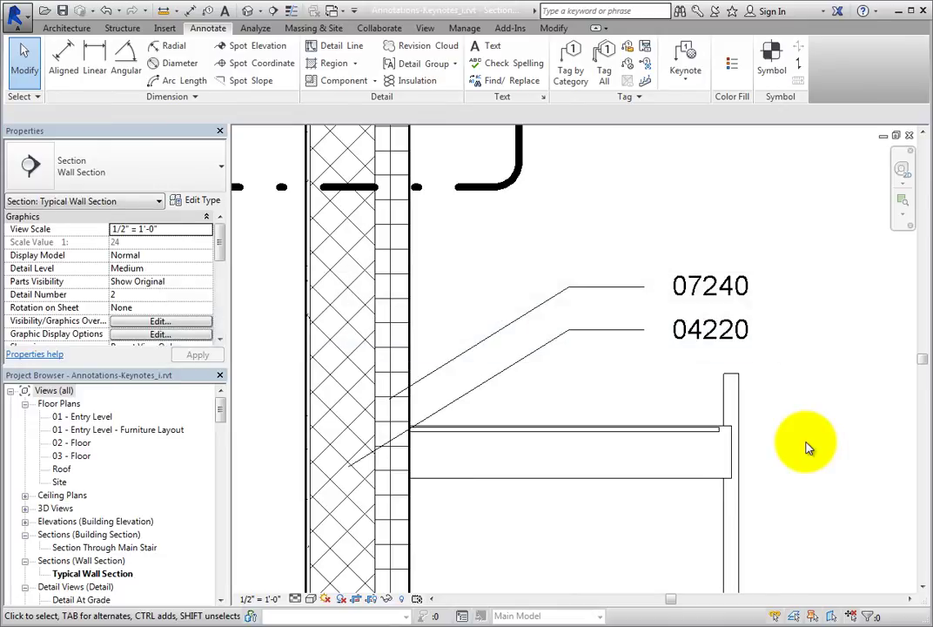
Place a user keynote on the roof's insulation layer, with its bent leader and number just below the Cementitious Roof Deck note.
scroll(807, 446, down, 4)
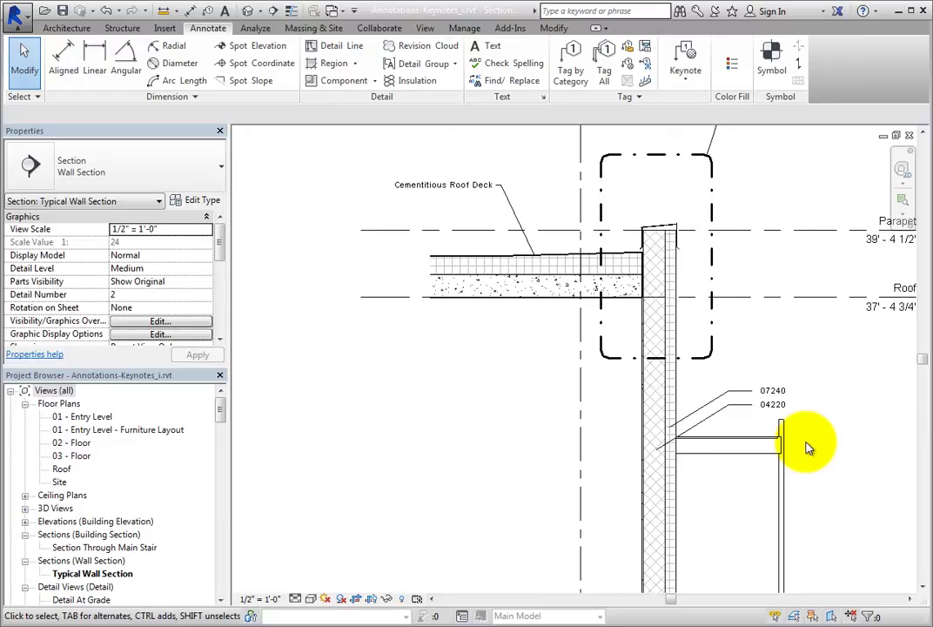
click(687, 84)
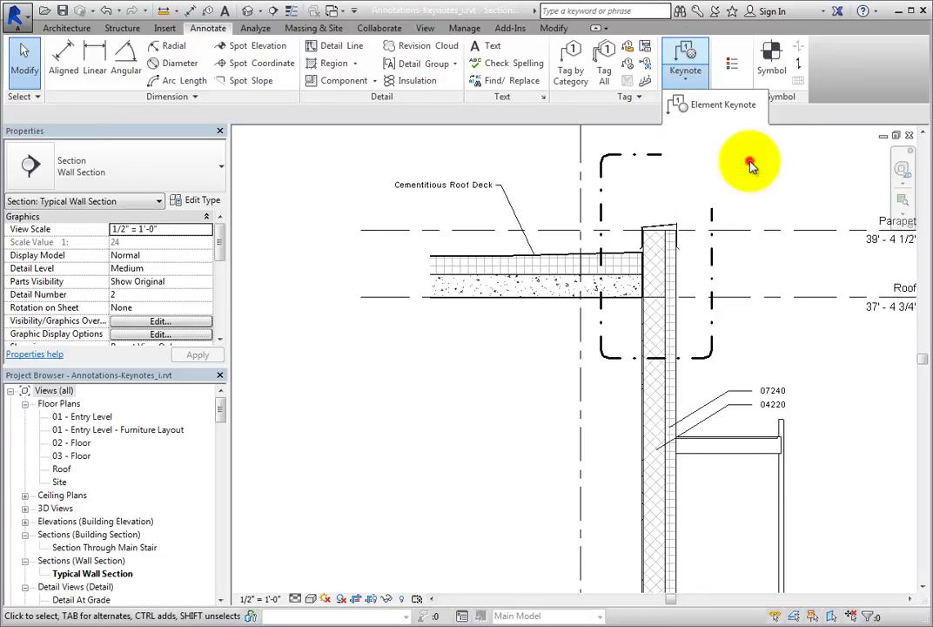
click(751, 166)
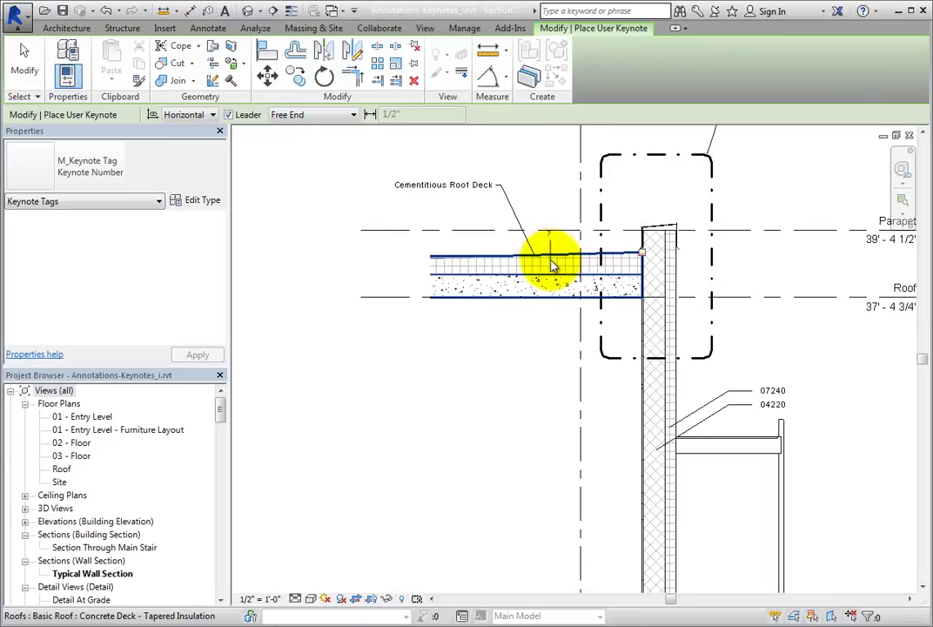
click(520, 265)
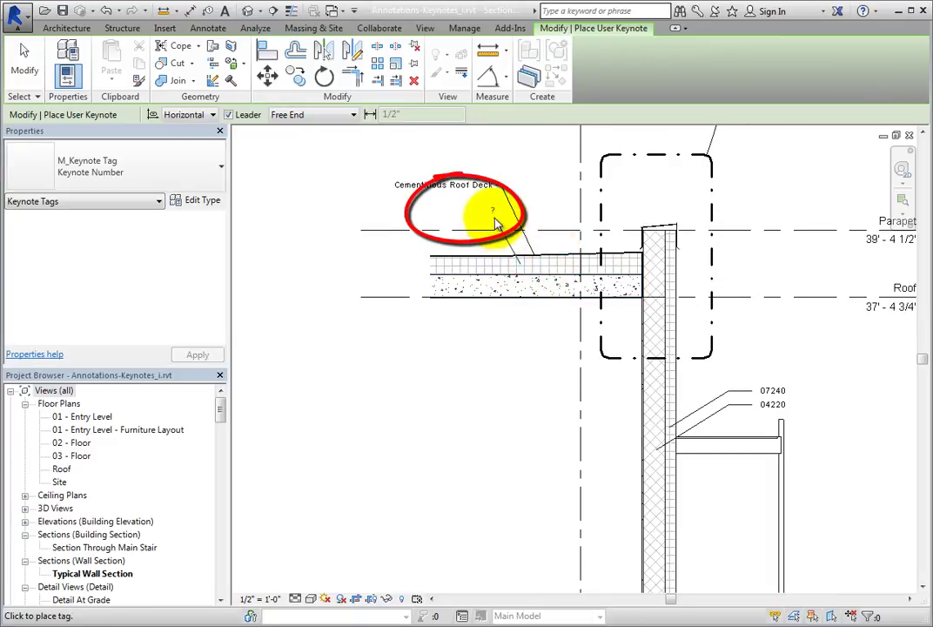
scroll(492, 217, up, 2)
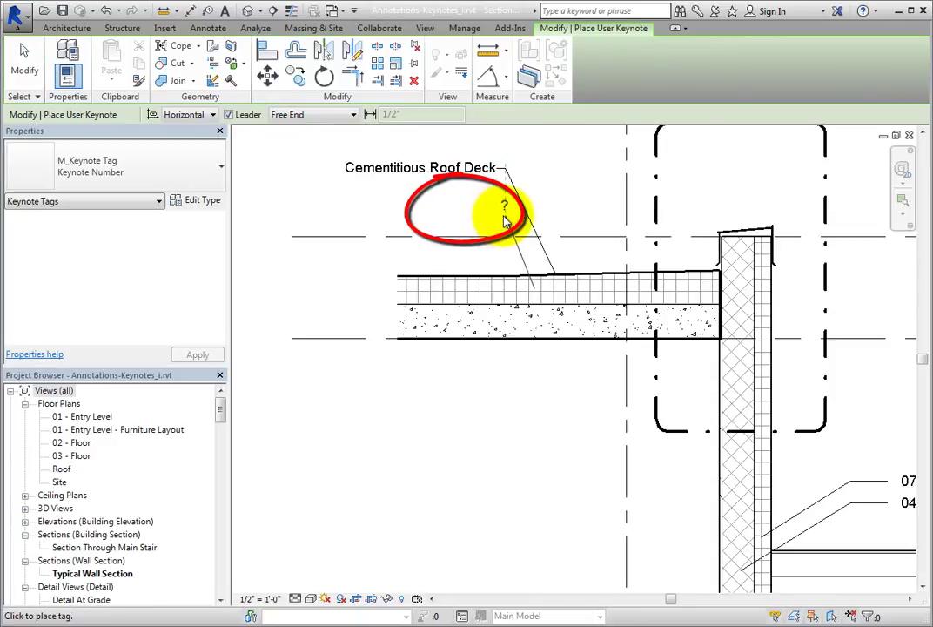
click(503, 217)
click(471, 223)
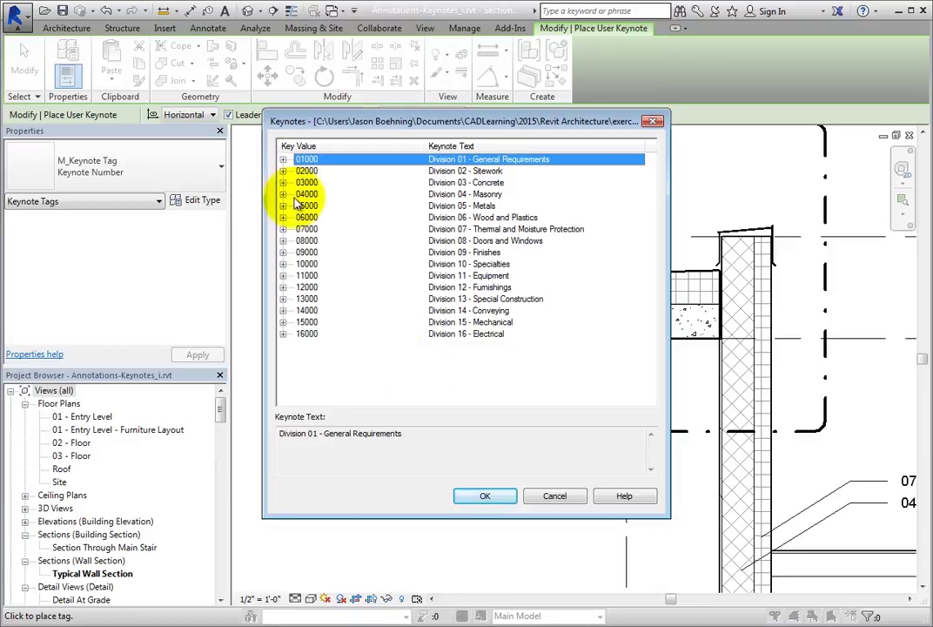
Assign keynote 01600 Product Requirements, from Division 01, to the roof's user keynote and finish keynote placement.
click(282, 160)
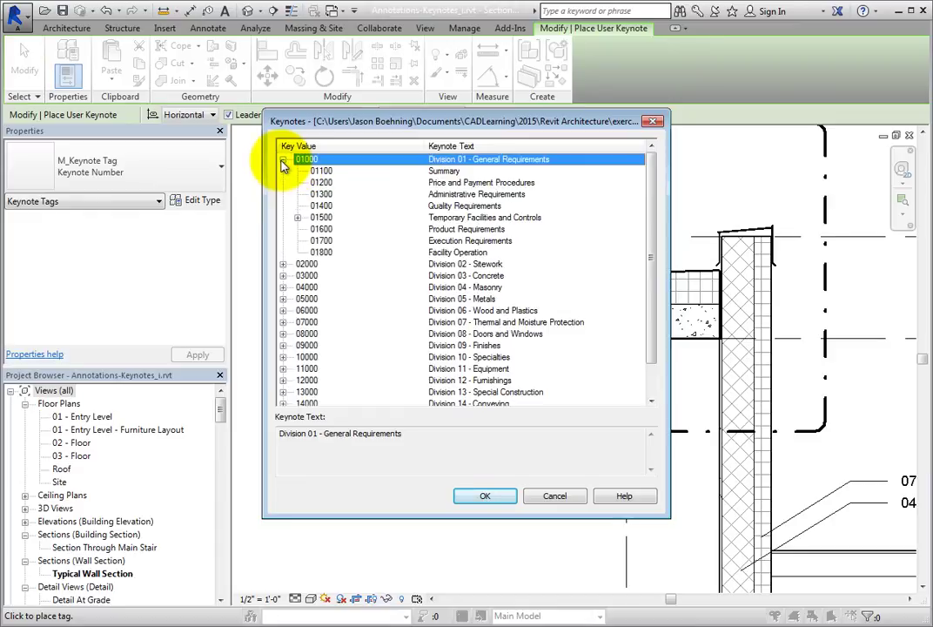
click(322, 229)
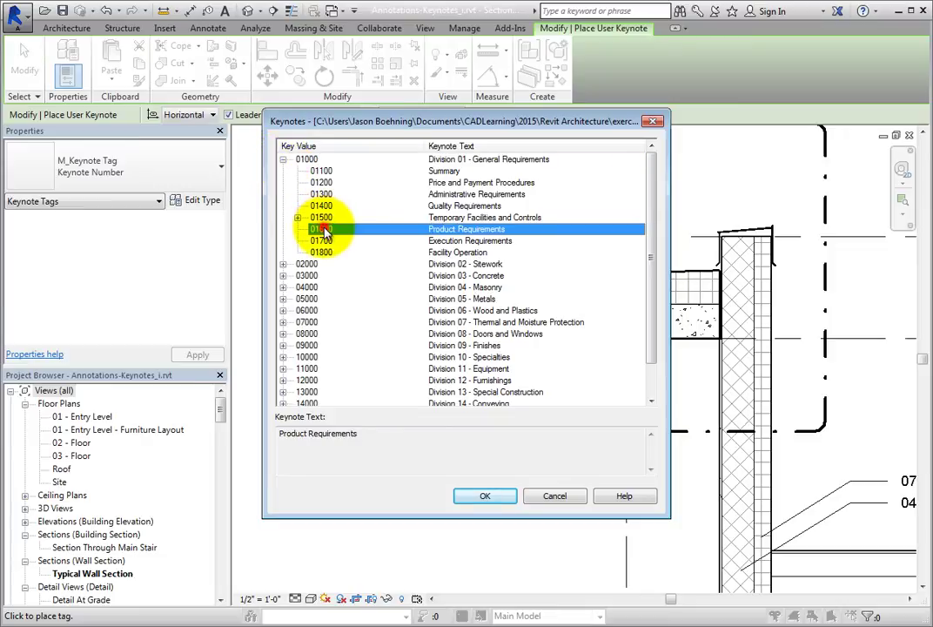
click(503, 498)
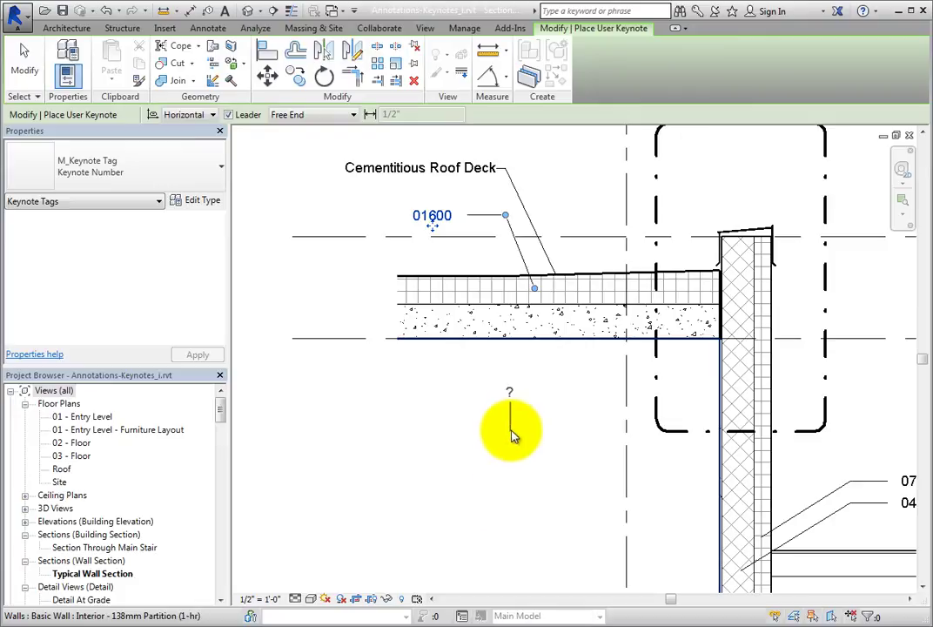
click(32, 77)
Examine the roof user keynote, the whole wall section, and the keynotes around the parapet and upper exterior wall.
scroll(409, 202, up, 4)
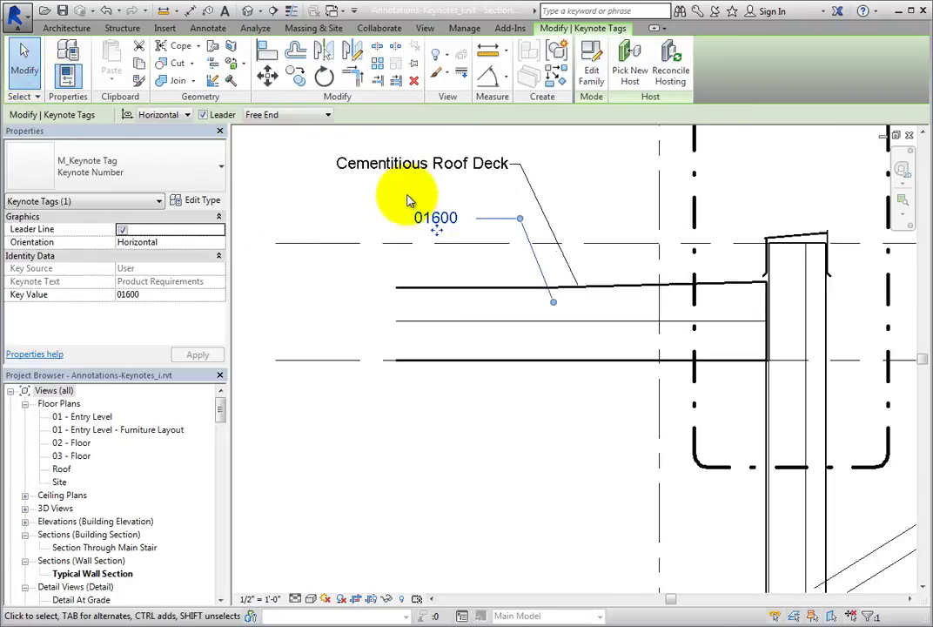
middle_drag(421, 215, 369, 252)
click(339, 243)
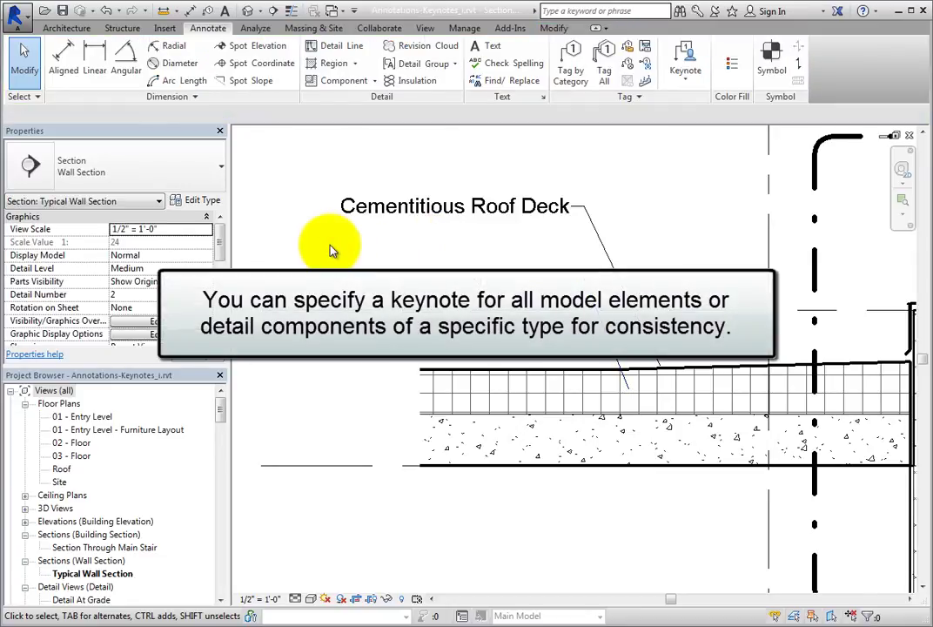
right_click(292, 218)
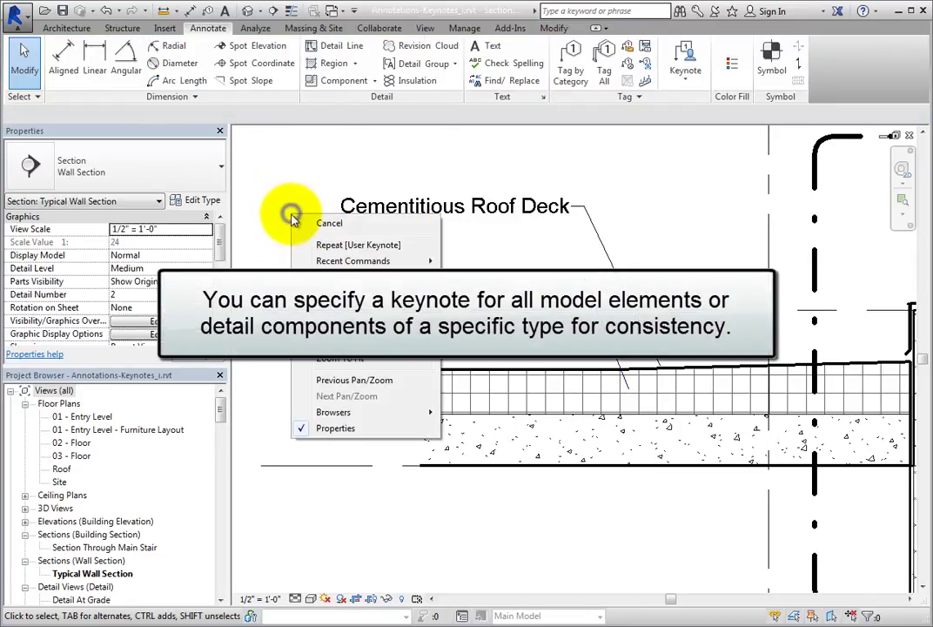
click(352, 358)
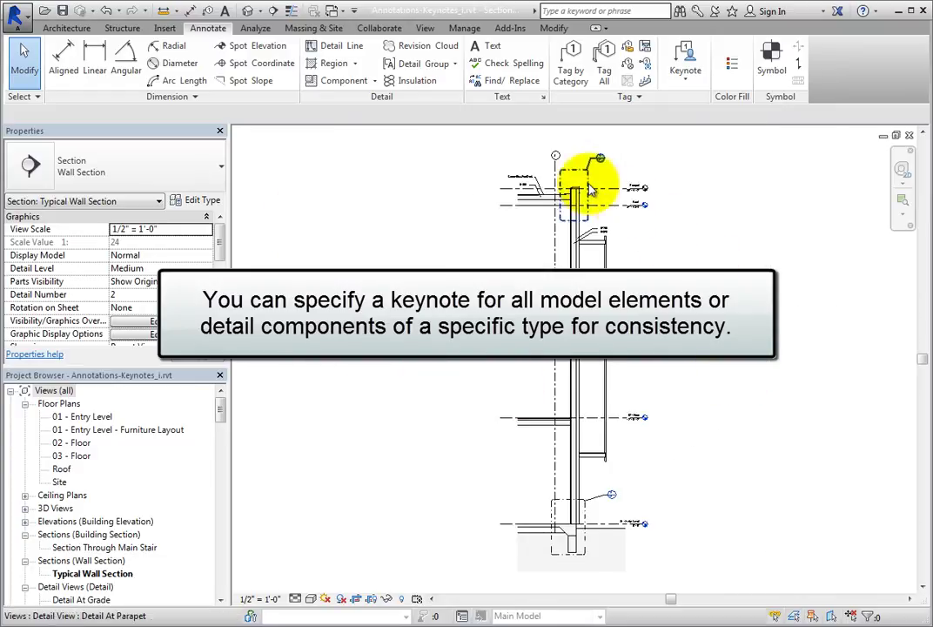
scroll(596, 189, up, 5)
middle_drag(596, 190, 658, 292)
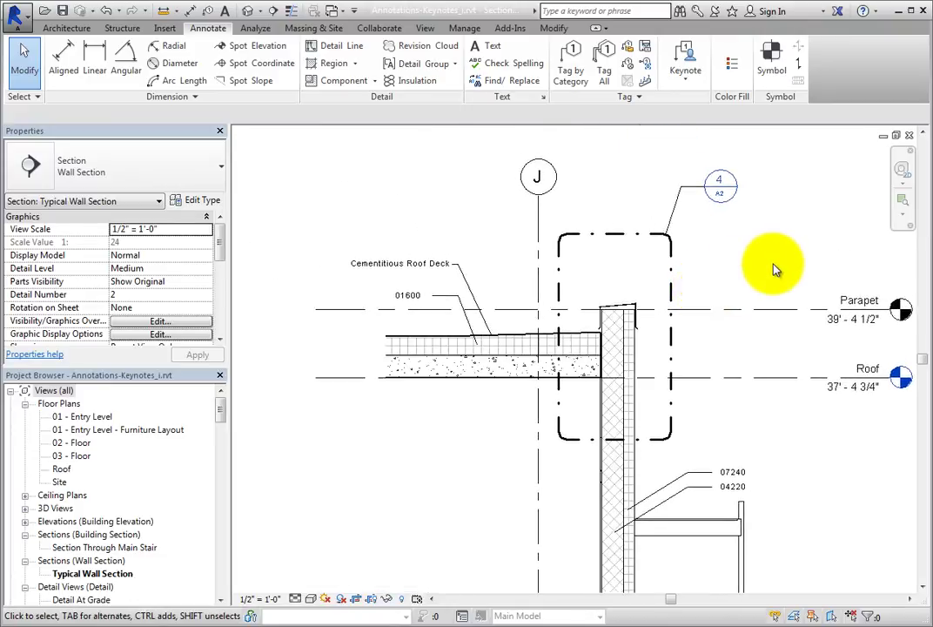